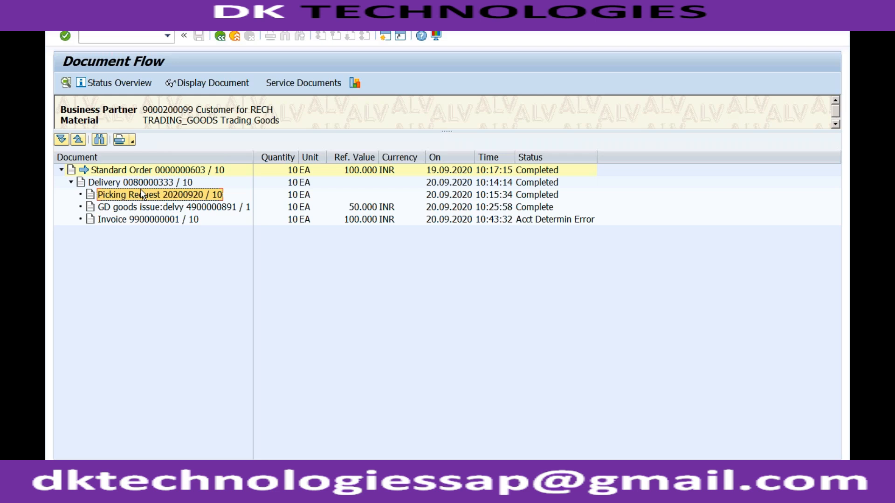
# - Open the invoice from the standard order's document flow in display mode
pyautogui.click(143, 208)
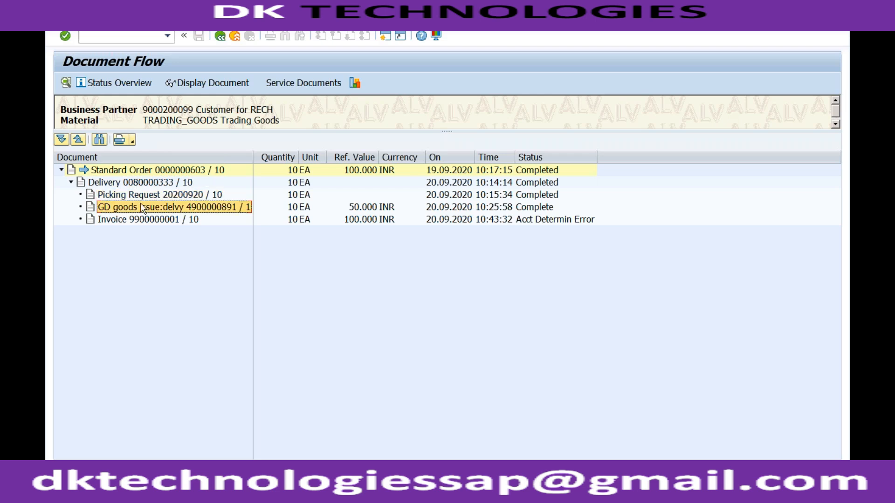
pyautogui.click(143, 220)
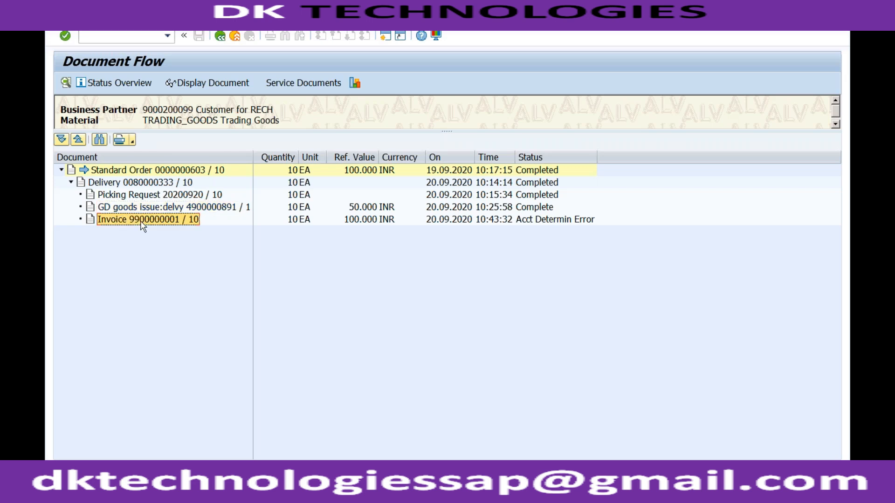
pyautogui.doubleClick(142, 219)
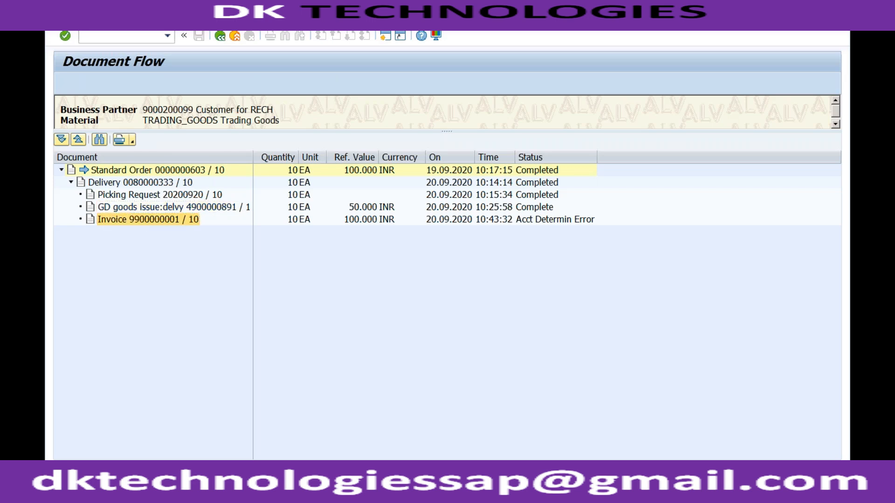
pyautogui.click(209, 84)
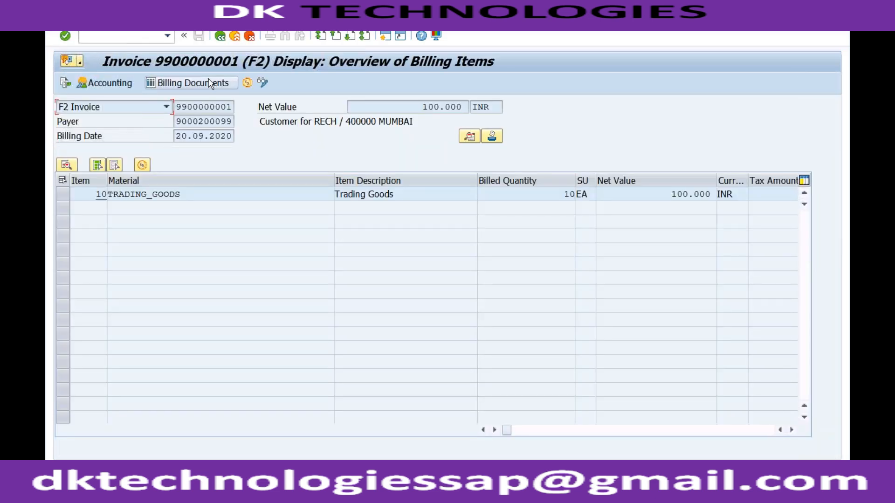
# - View the invoice's header output in display mode, and return to the billing items overview
pyautogui.click(205, 194)
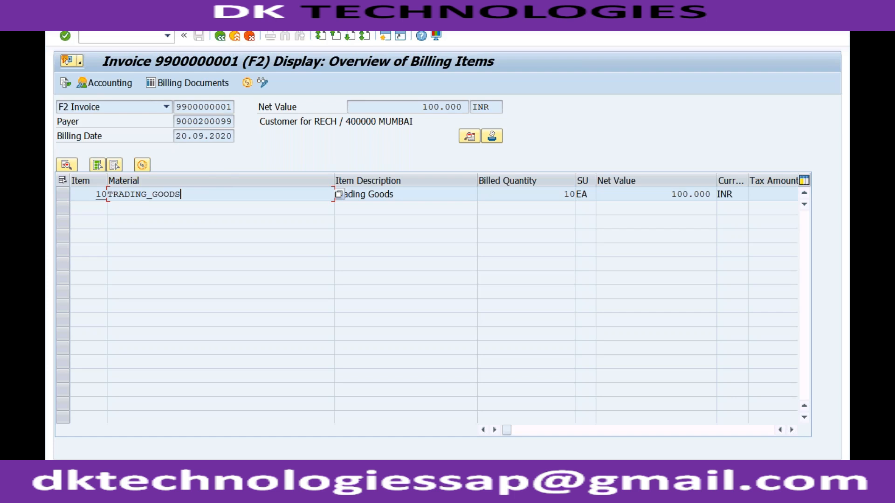
pyautogui.click(100, 19)
pyautogui.moveTo(155, 163)
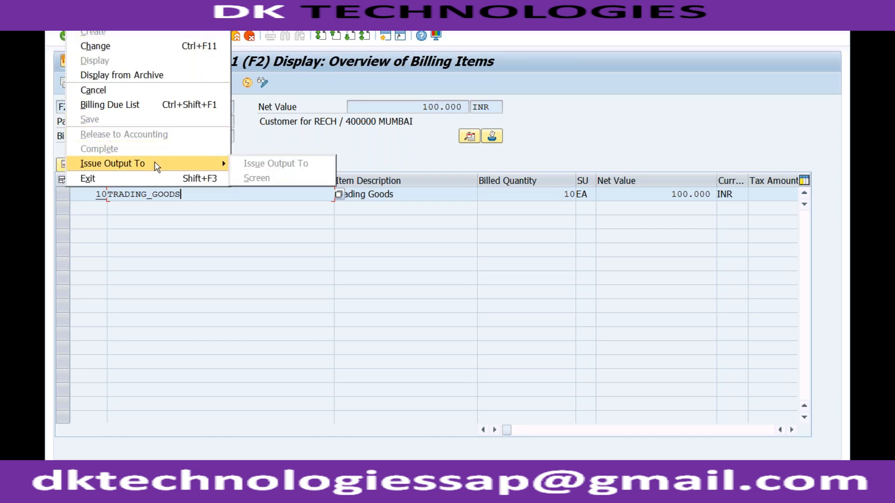
pyautogui.click(245, 129)
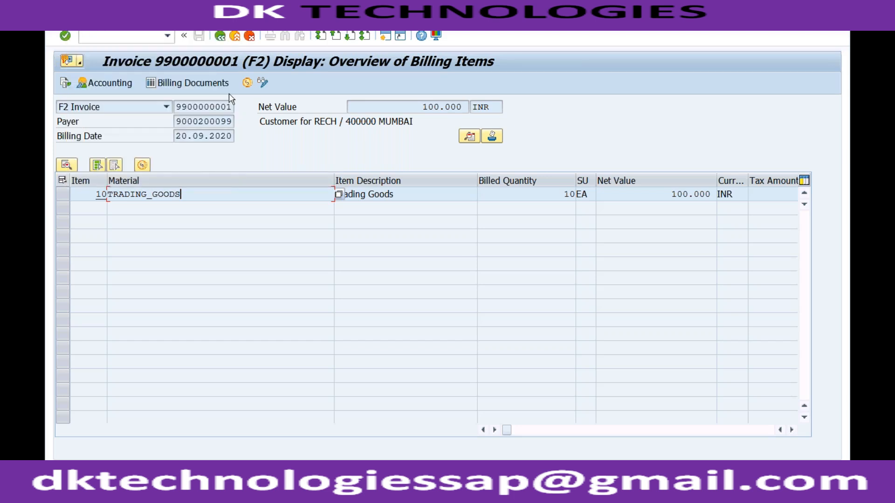
pyautogui.click(188, 18)
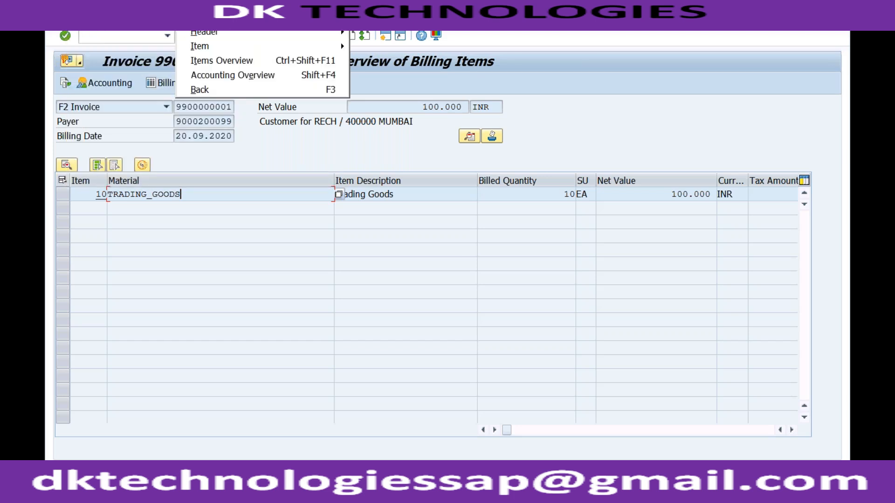
pyautogui.moveTo(229, 33)
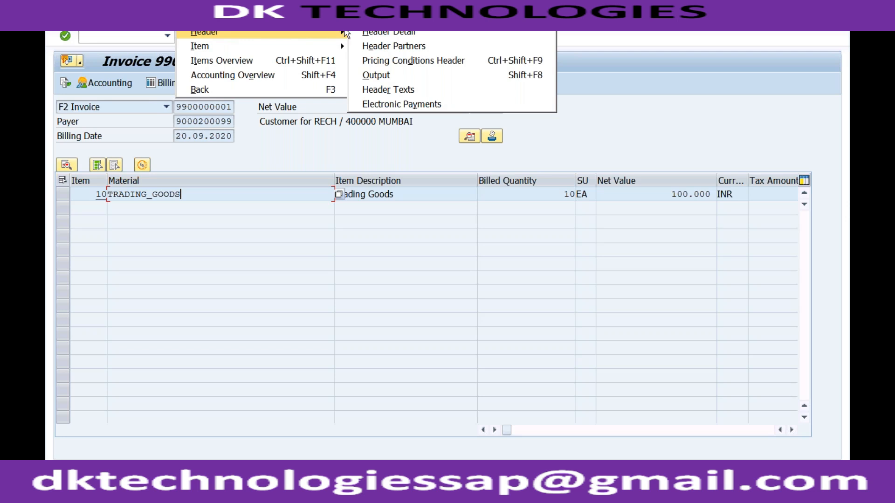
pyautogui.click(378, 74)
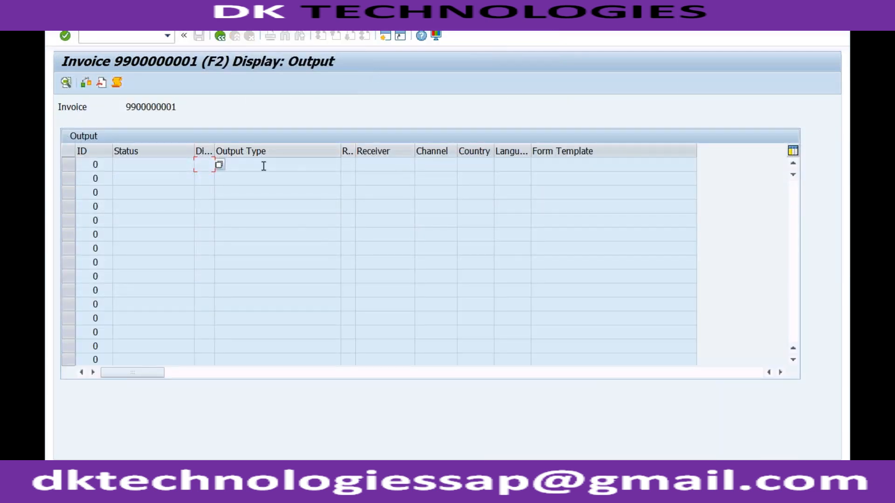
pyautogui.click(178, 165)
pyautogui.click(222, 36)
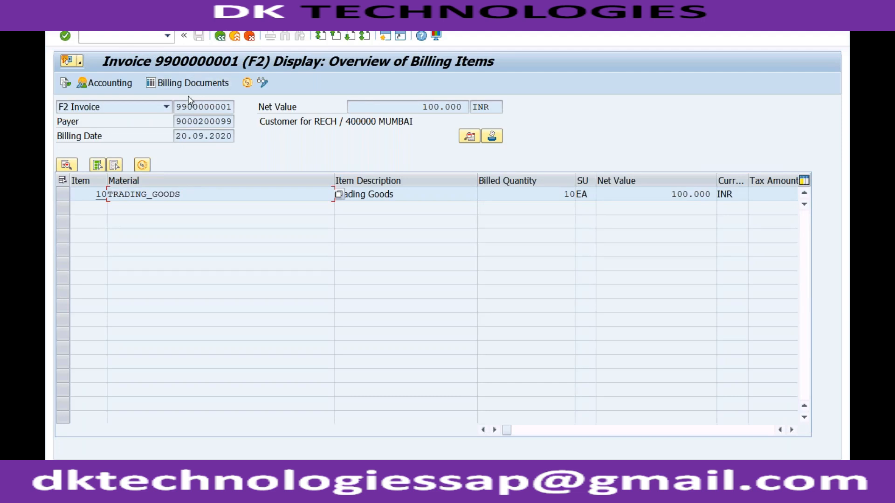
# - Switch the same invoice to change mode and open its header output
pyautogui.click(264, 83)
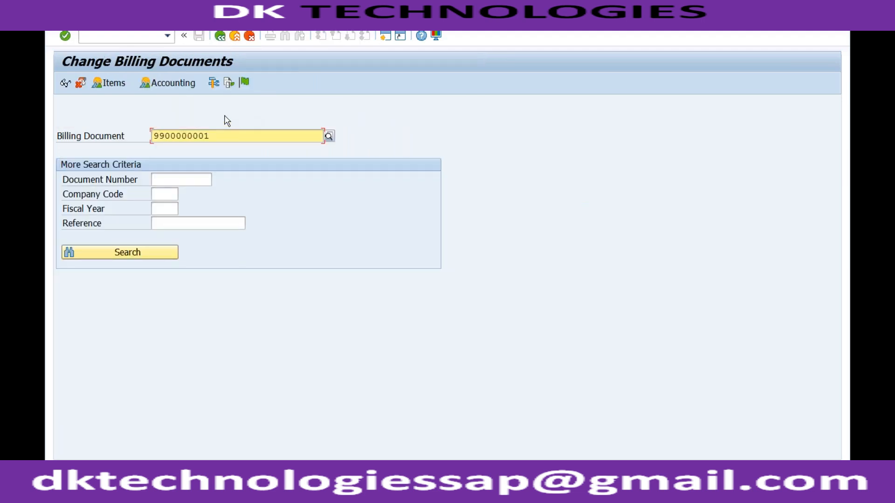
pyautogui.click(146, 256)
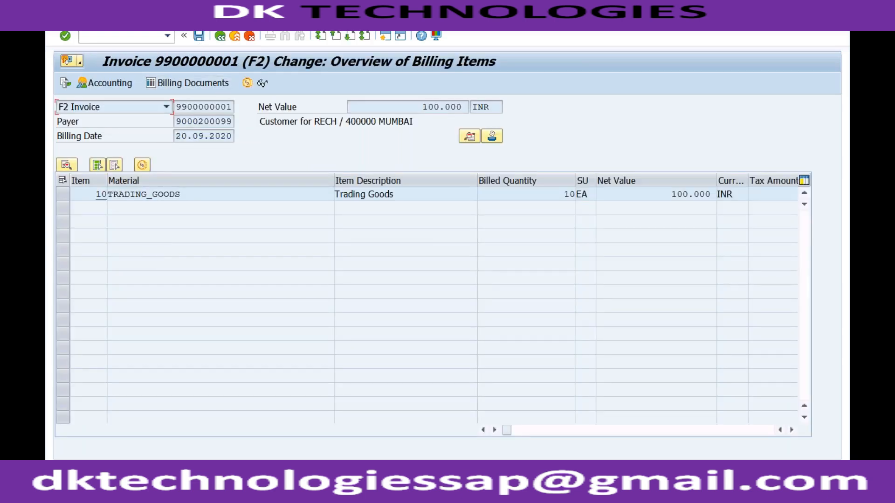
pyautogui.click(191, 24)
pyautogui.moveTo(288, 32)
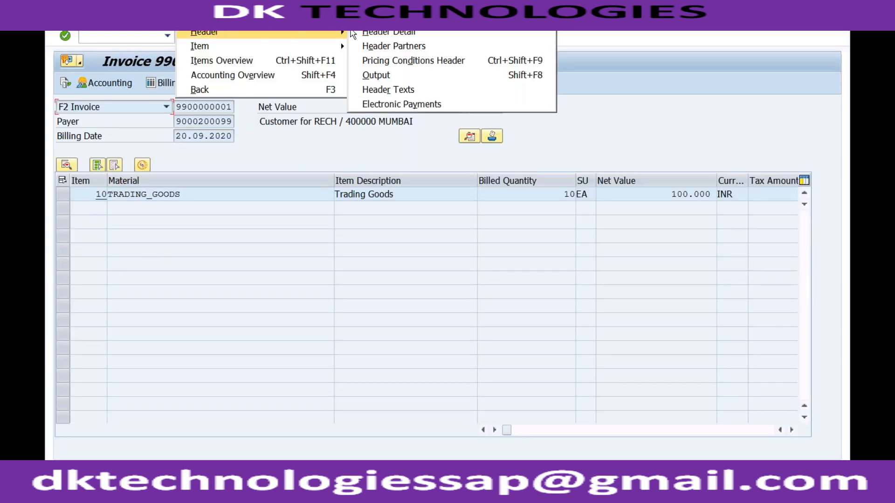
pyautogui.click(377, 76)
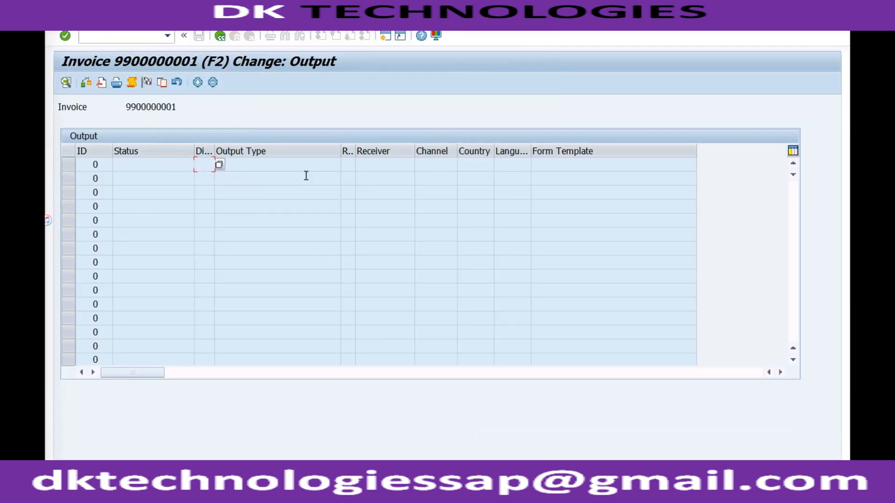
# - Add an output line to the invoice and go through its output type, receiver, channel, language and form template fields
pyautogui.click(198, 83)
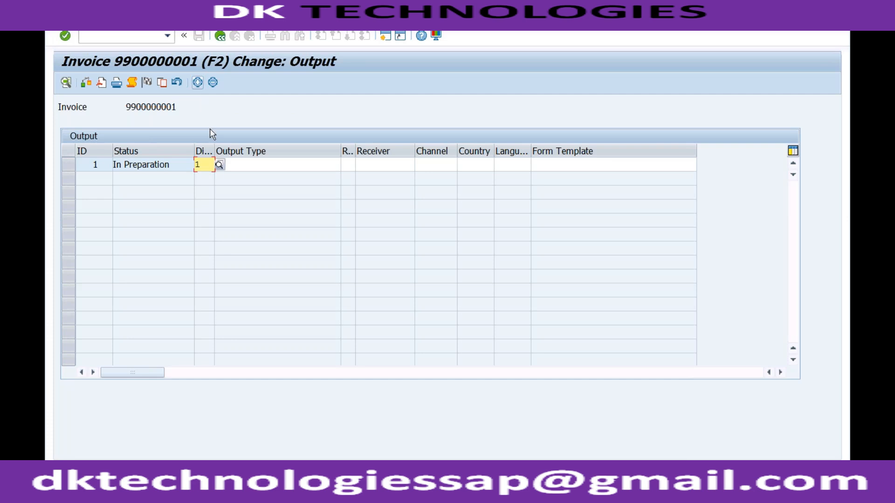
pyautogui.click(251, 167)
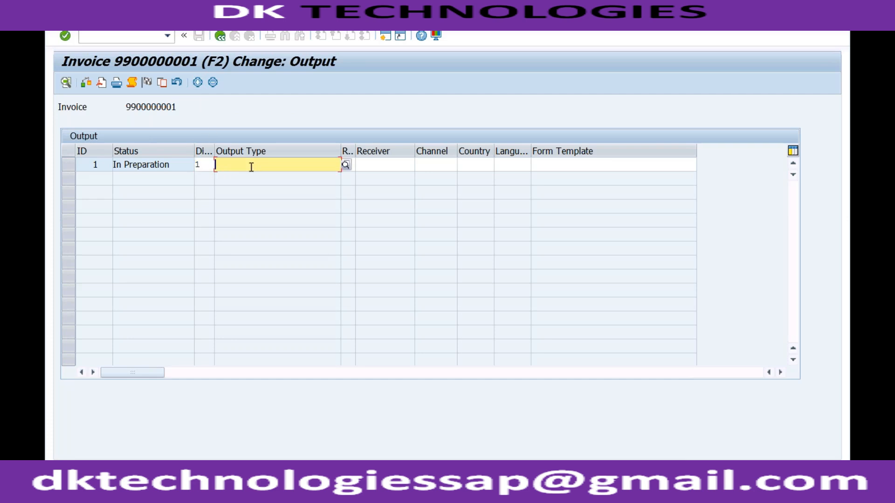
pyautogui.click(386, 166)
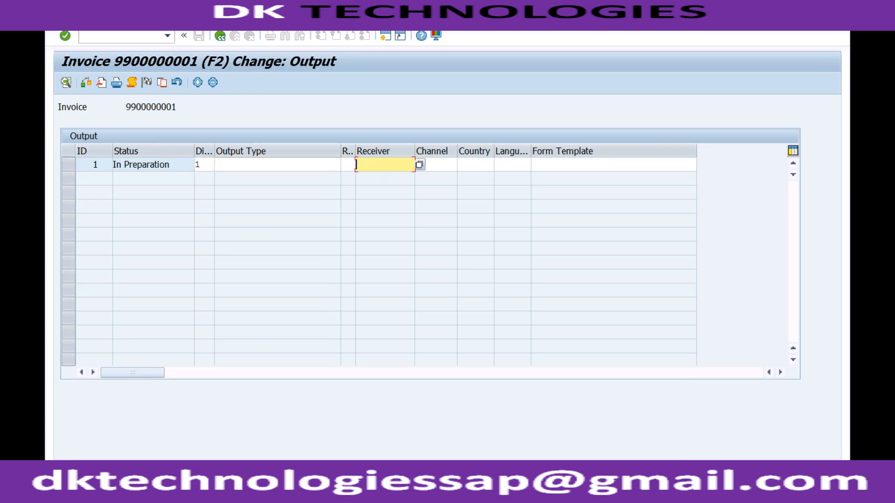
pyautogui.press('Tab')
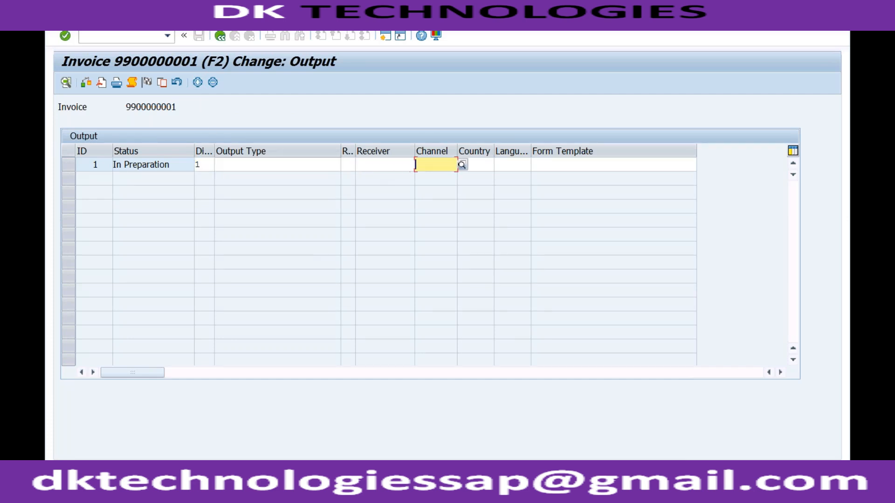
pyautogui.click(388, 164)
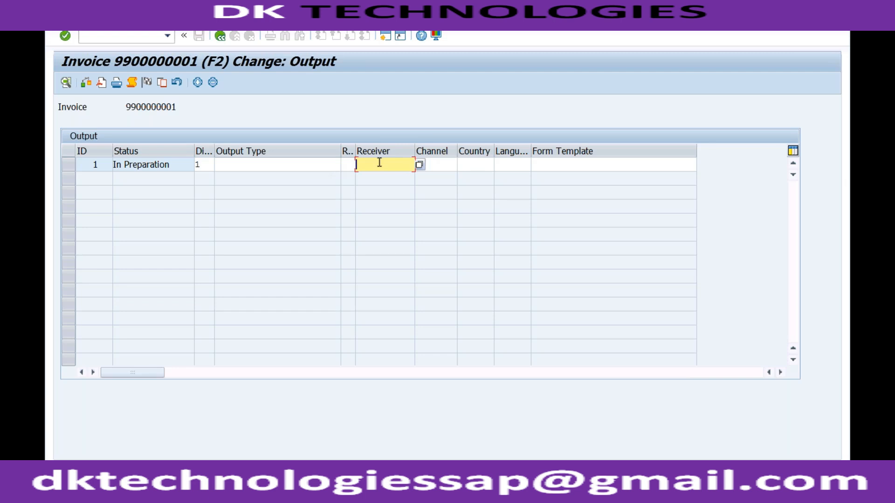
pyautogui.click(445, 165)
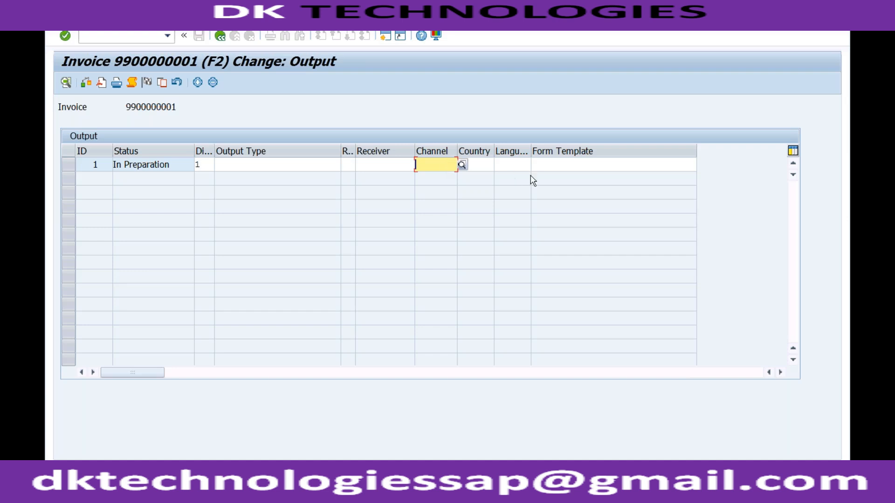
pyautogui.click(551, 166)
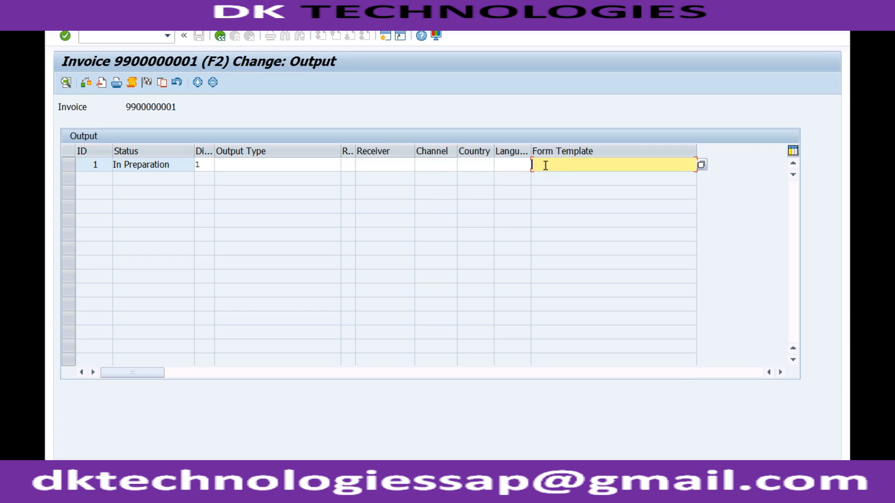
pyautogui.click(524, 165)
pyautogui.click(556, 164)
pyautogui.click(515, 163)
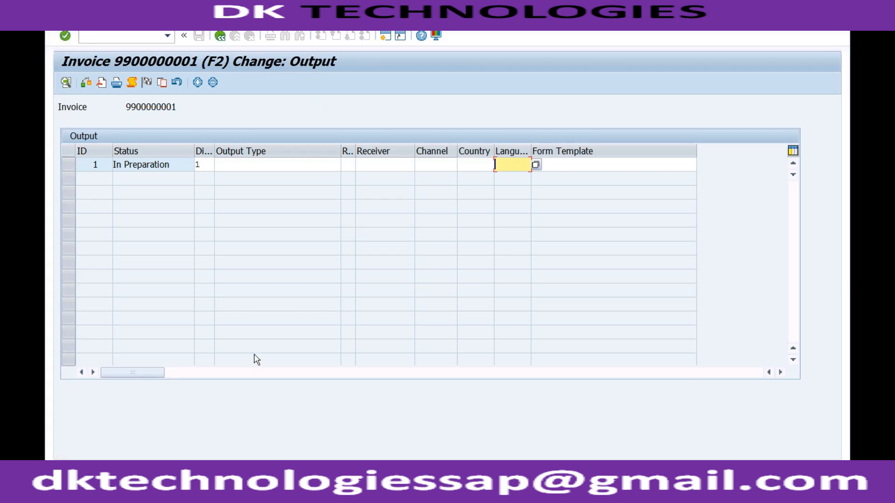
# - Switch to the SAP Easy Access session and run transaction NACE
pyautogui.click(235, 483)
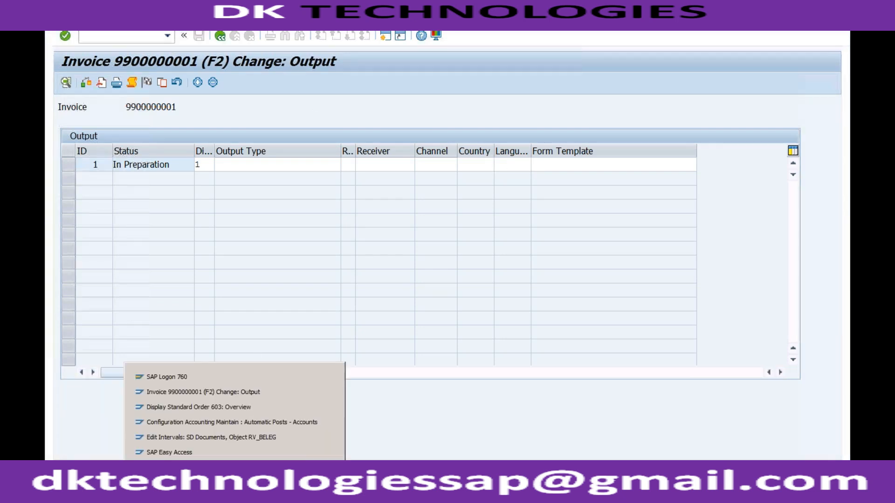
pyautogui.click(214, 450)
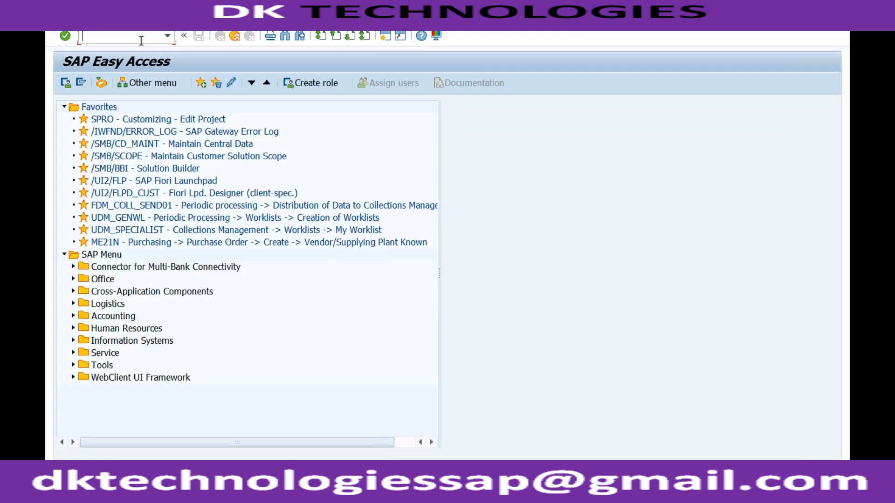
pyautogui.write('nace')
pyautogui.press('Return')
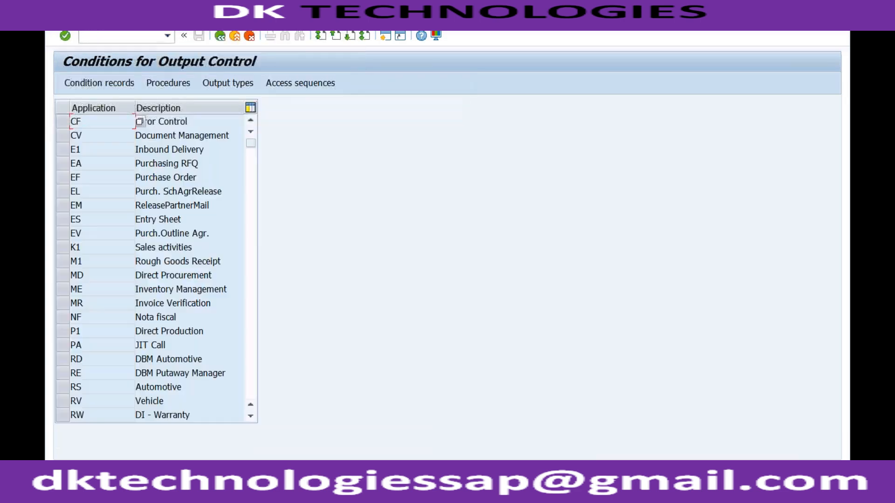
# - Display the output types of application V3 (Billing) and look through the list for the invoice types
pyautogui.click(250, 248)
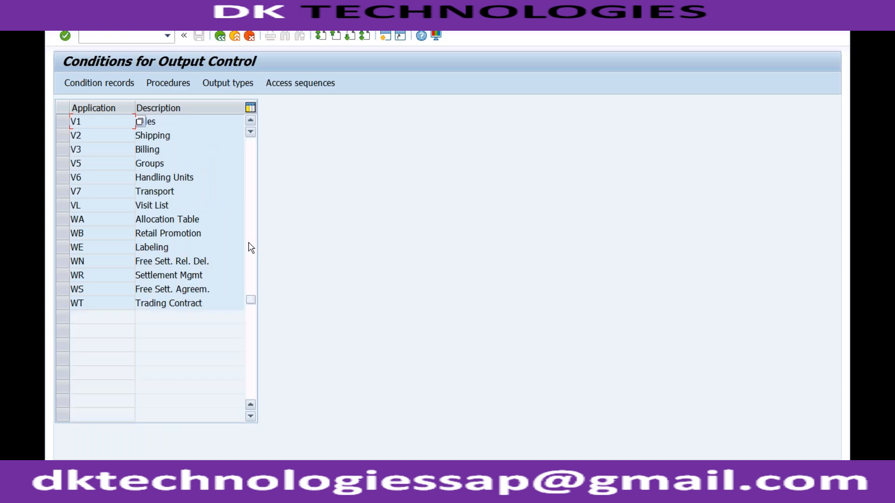
pyautogui.click(155, 149)
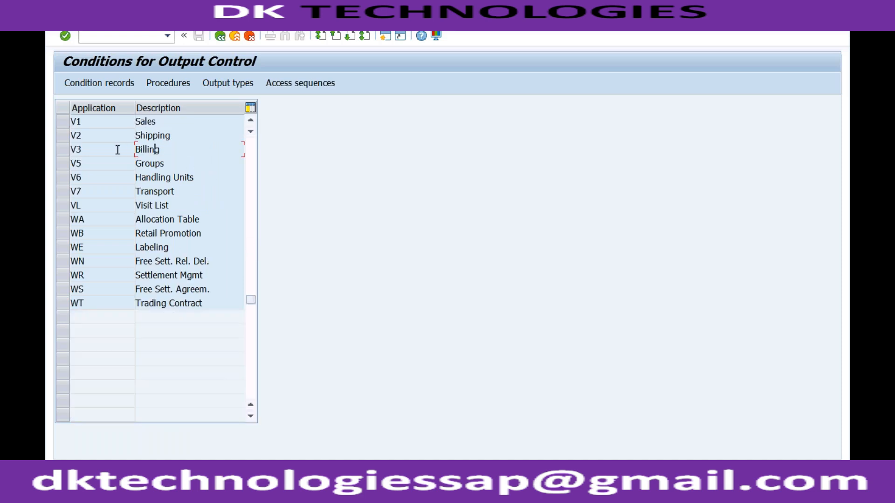
pyautogui.click(114, 150)
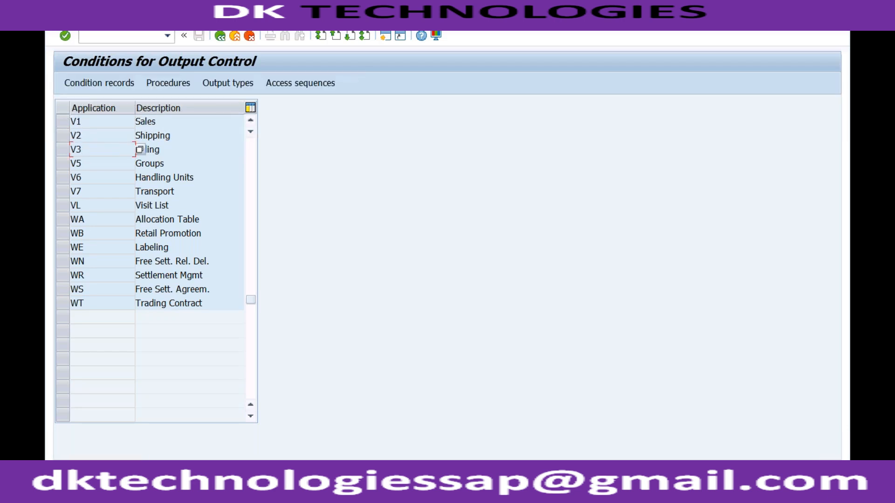
pyautogui.click(63, 149)
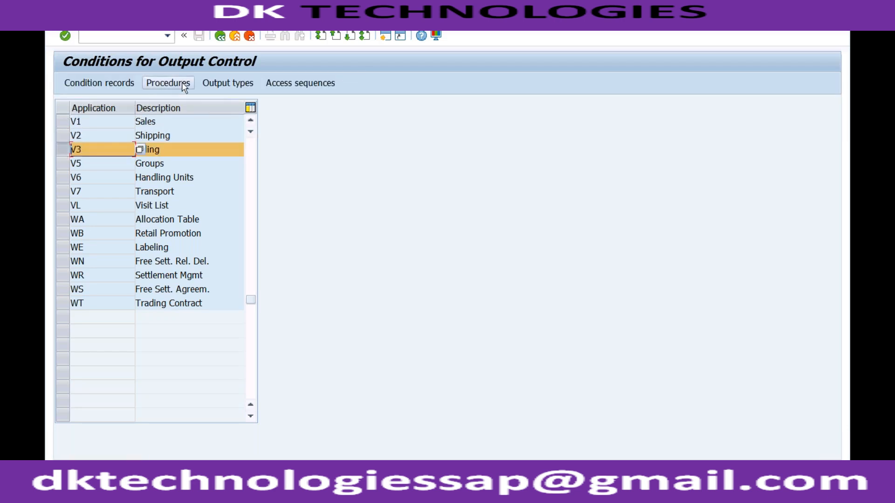
pyautogui.click(228, 83)
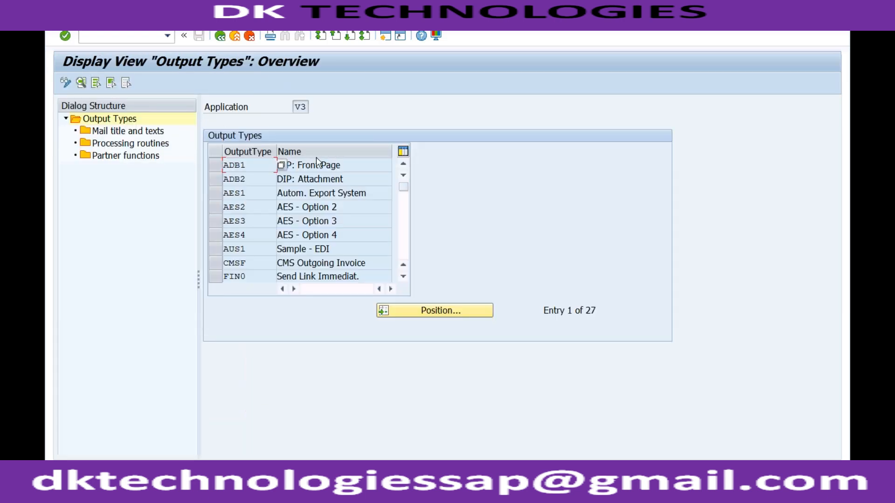
pyautogui.click(404, 212)
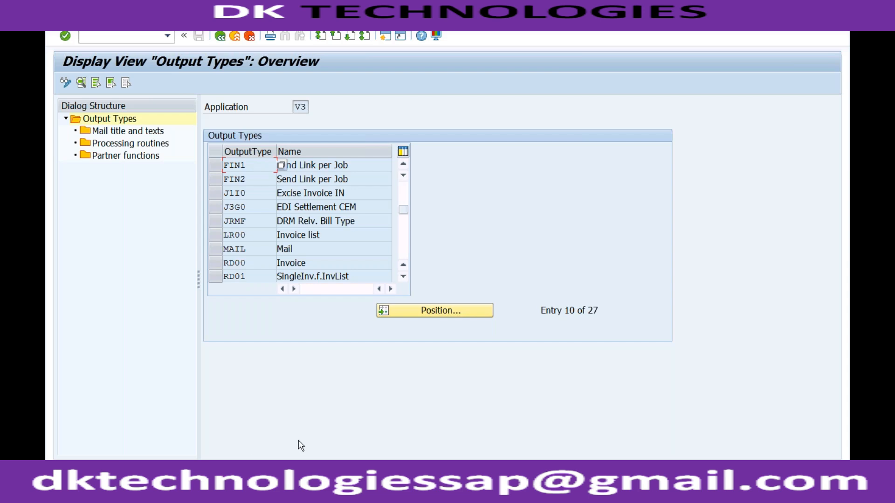
# - Switch to the text notes, add the line "BRF+ --> Business Rules Framework" below the process flow, and highlight it
pyautogui.moveTo(207, 494)
pyautogui.click(207, 450)
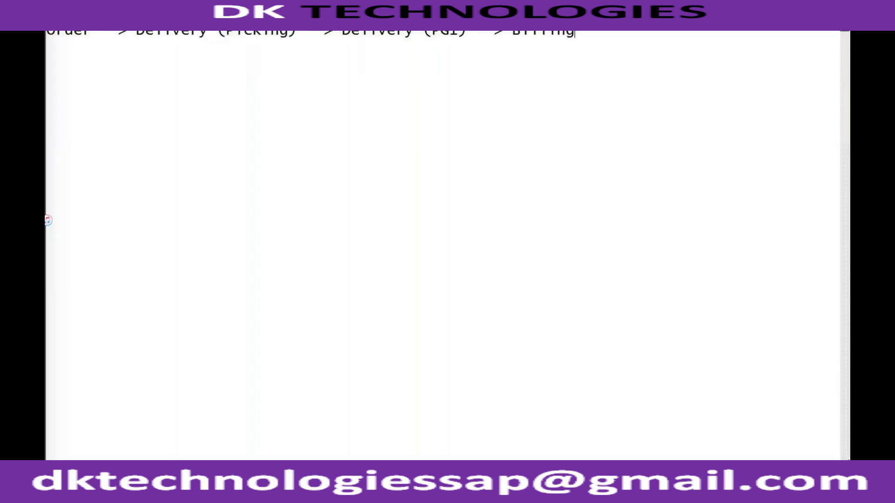
pyautogui.press('Return')
pyautogui.press('Return')
pyautogui.write('BRF')
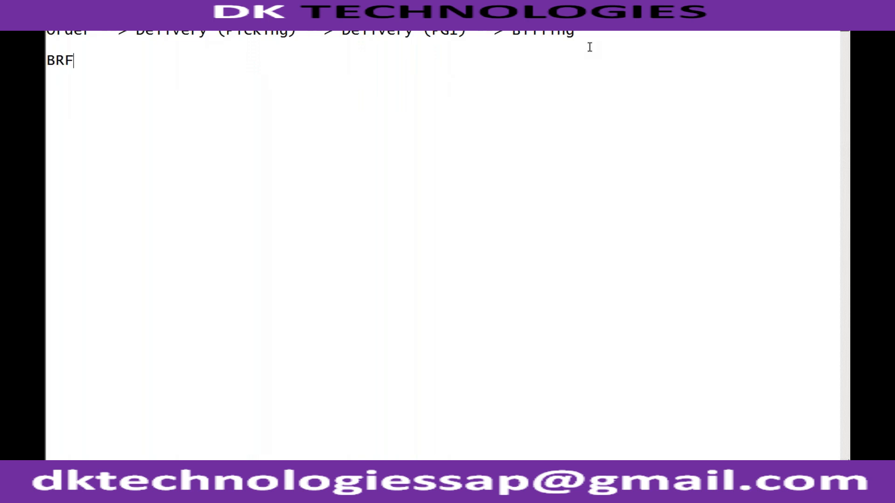
pyautogui.write('+ --> Business R')
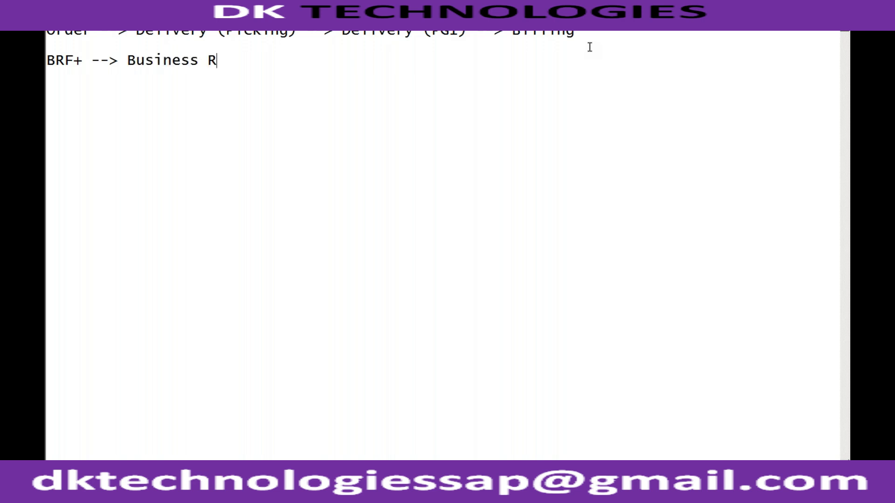
pyautogui.write('ules Fra')
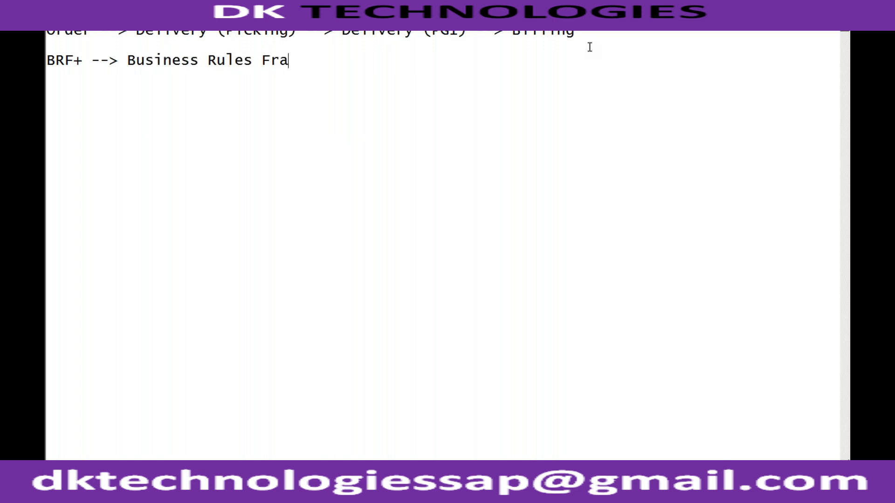
pyautogui.write('mework')
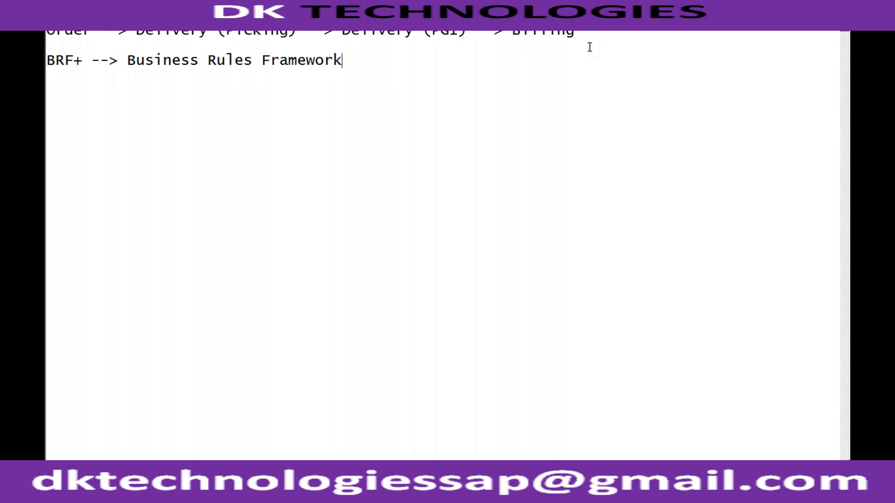
pyautogui.press('Return')
pyautogui.moveTo(47, 61); pyautogui.dragTo(296, 70)
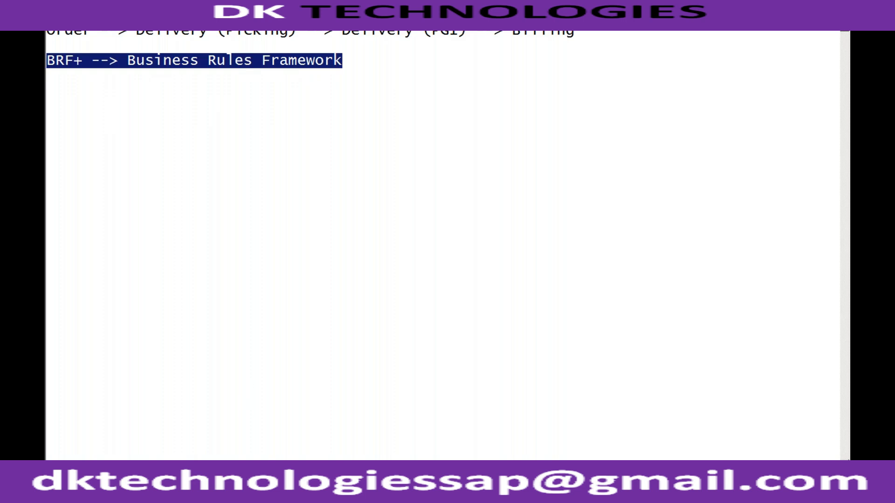
# - Return to the invoice's output screen and go through the receiver, role, channel, country, language and form template fields of the new line
pyautogui.click(241, 390)
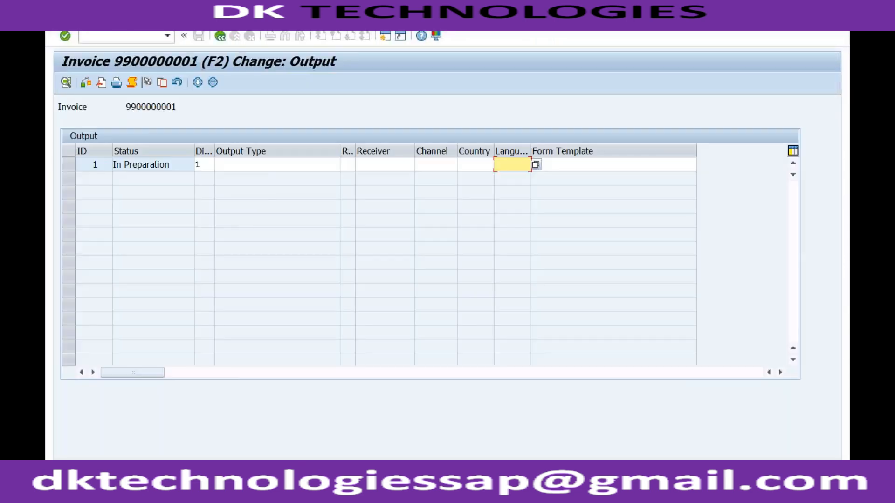
pyautogui.click(400, 166)
pyautogui.click(450, 165)
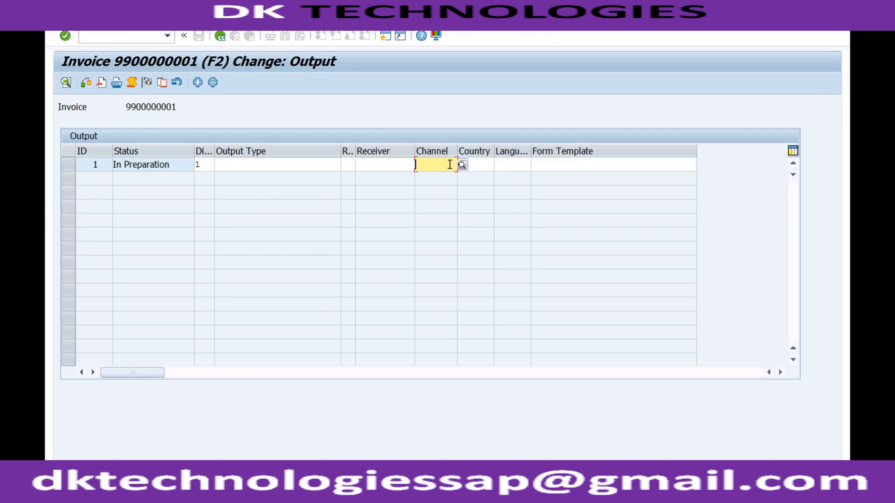
pyautogui.click(394, 165)
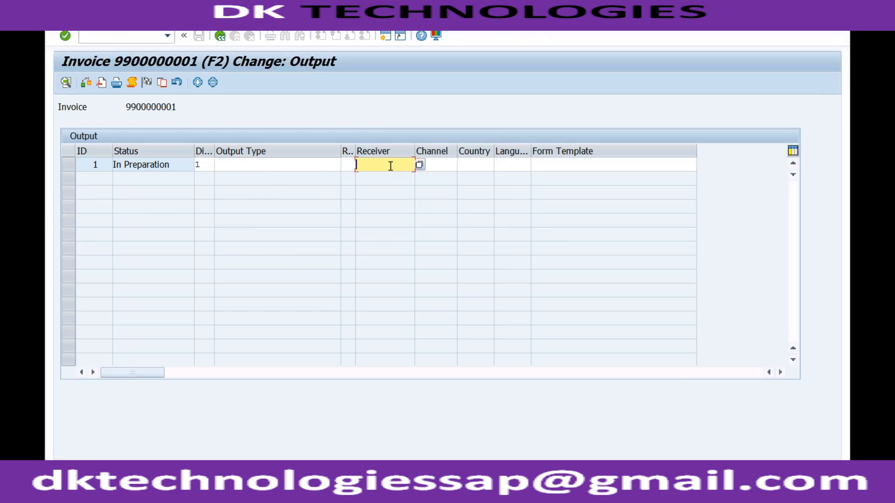
pyautogui.click(348, 164)
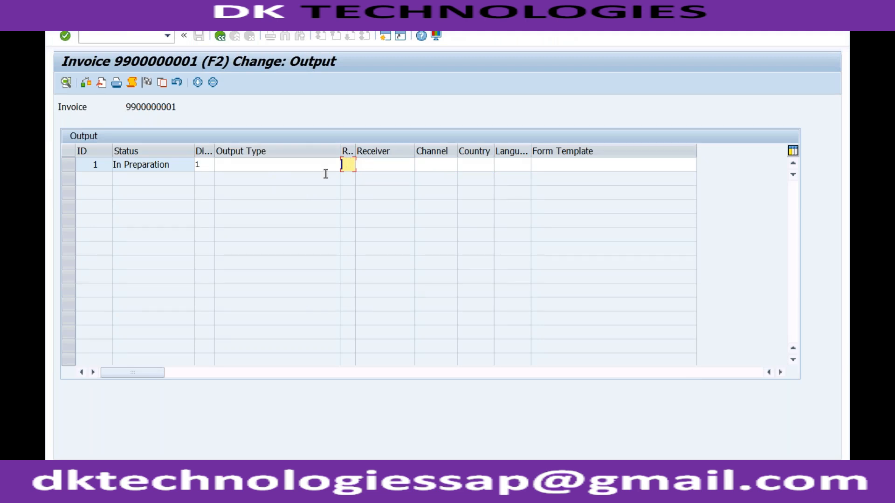
pyautogui.click(433, 164)
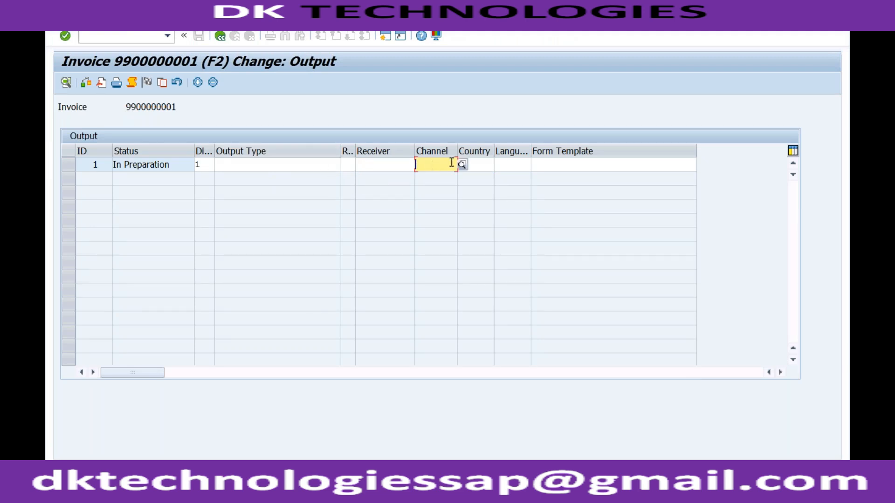
pyautogui.click(478, 164)
pyautogui.click(523, 166)
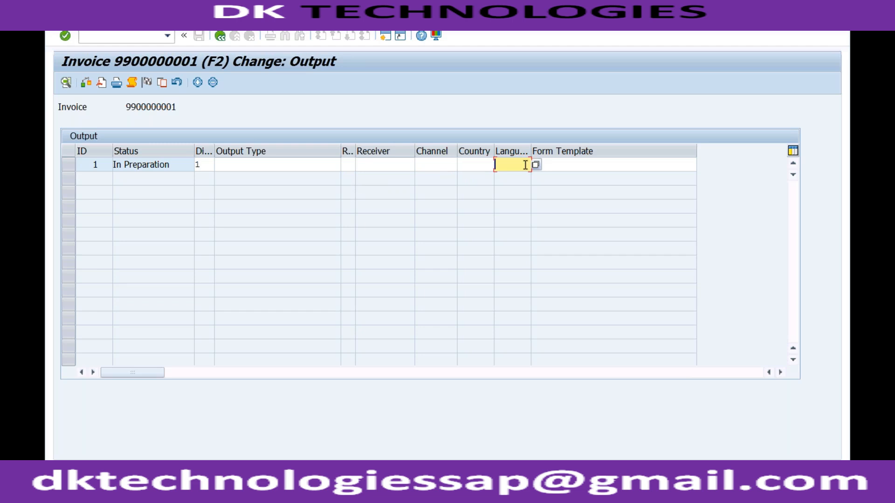
pyautogui.click(553, 167)
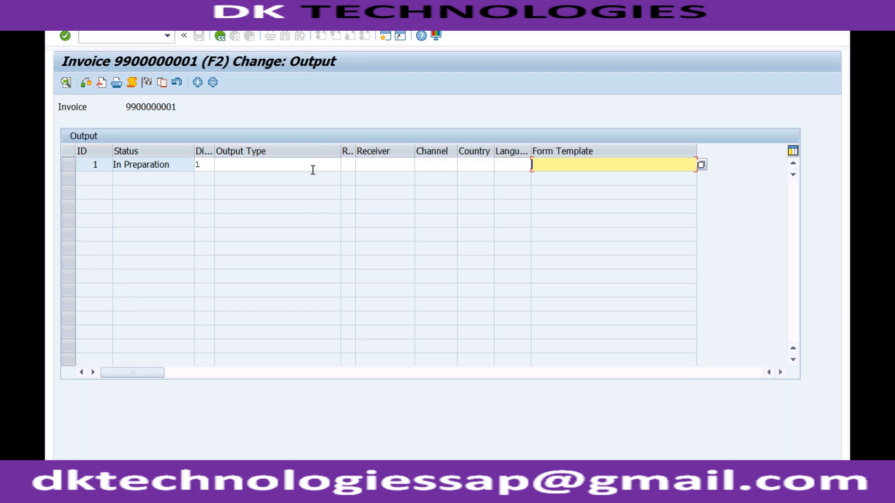
# - Run transaction SPRO in a new session and display the SAP Reference IMG
pyautogui.click(135, 39)
pyautogui.write('/')
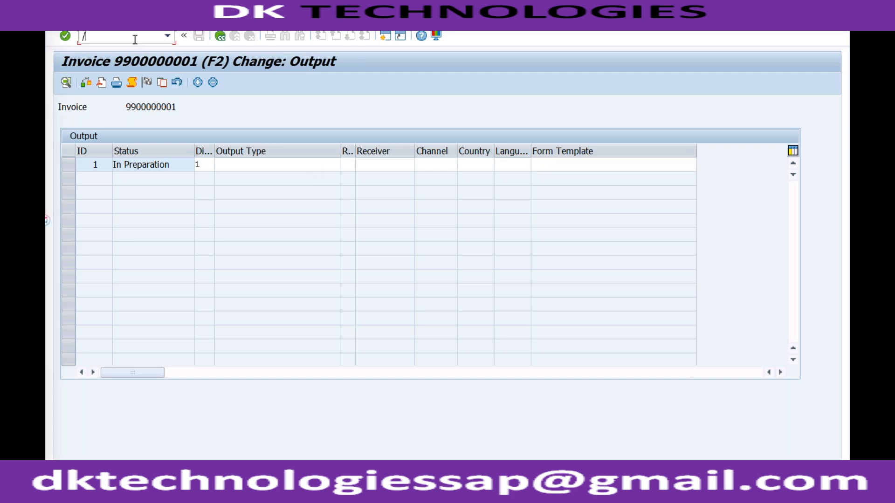
pyautogui.write('nspro')
pyautogui.press('Return')
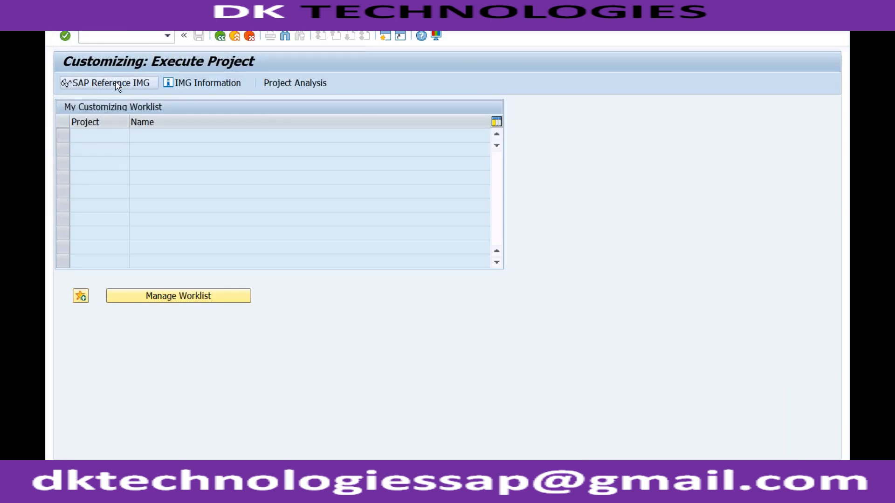
pyautogui.click(116, 84)
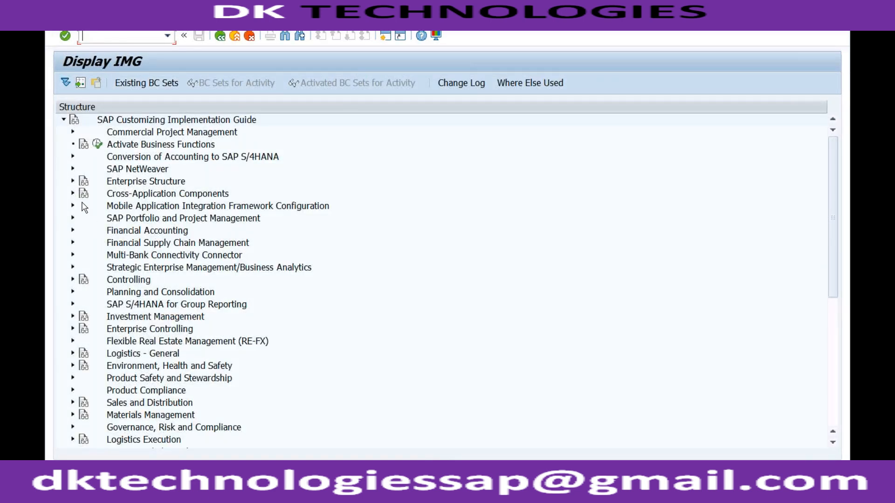
# - Open the Manage Application Object Type Activation activity under Cross-Application Components > Output Control
pyautogui.click(113, 196)
pyautogui.click(73, 194)
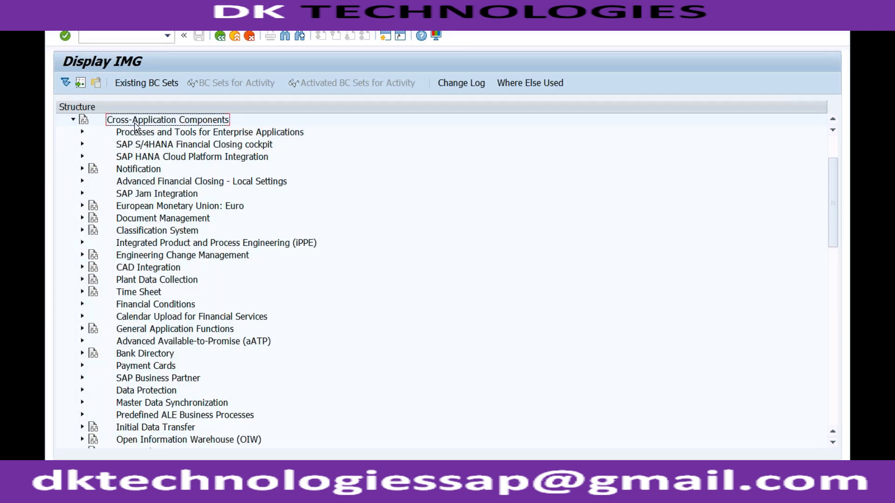
pyautogui.click(834, 267)
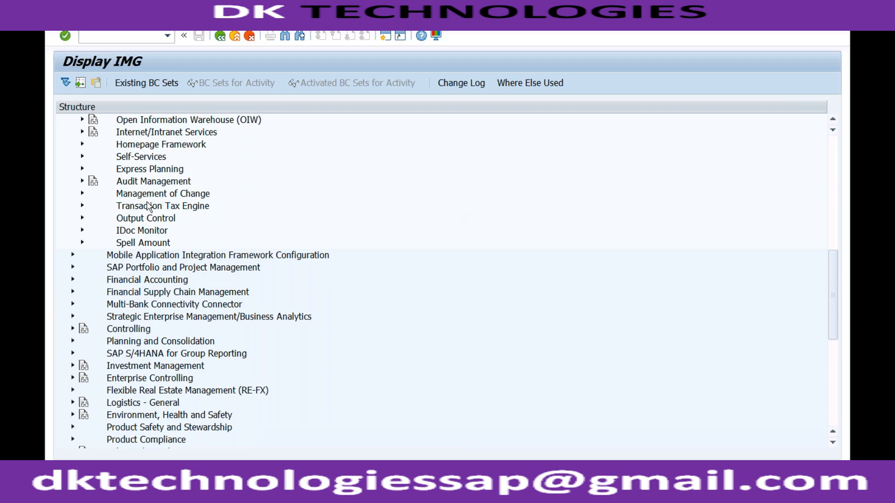
pyautogui.click(148, 219)
pyautogui.click(82, 219)
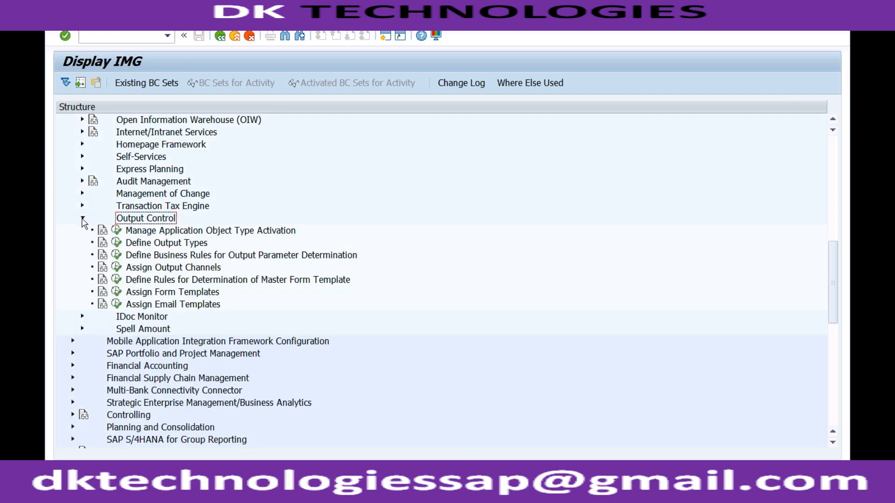
pyautogui.click(163, 232)
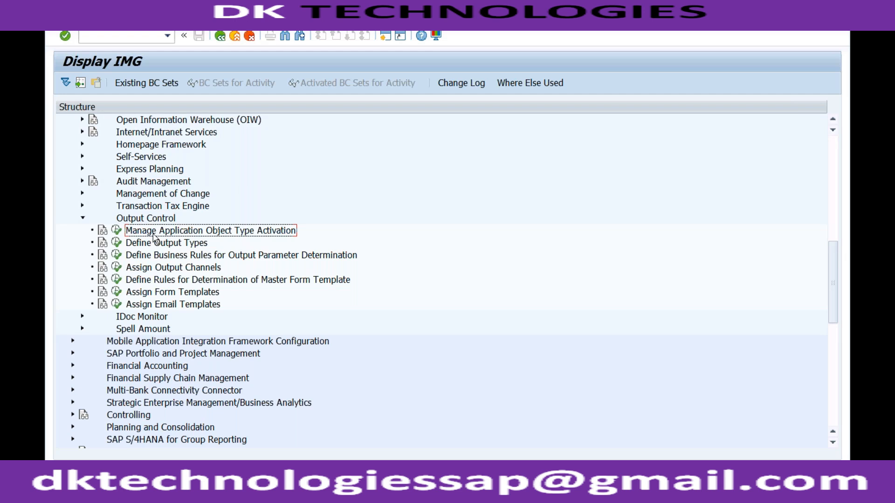
pyautogui.click(117, 230)
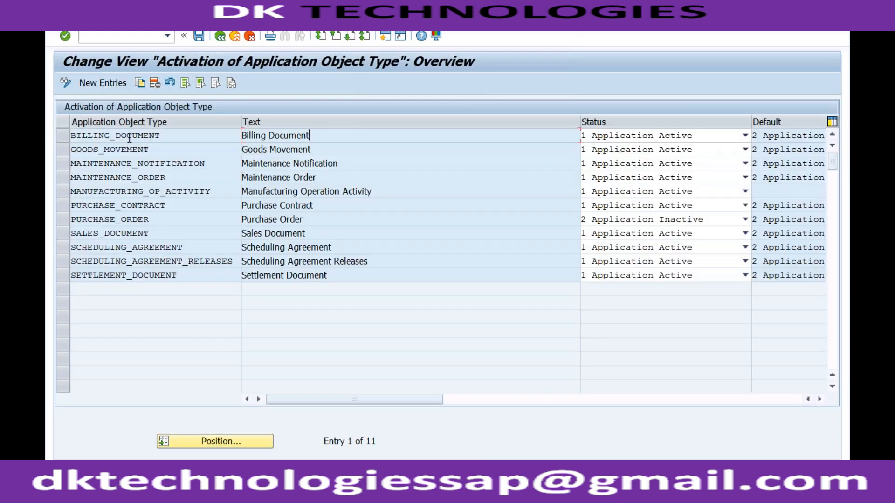
# - Set the BILLING_DOCUMENT status to 2 Application Inactive, save it in customizing request A4HK901588, and return to the Execute Project screen
pyautogui.click(64, 136)
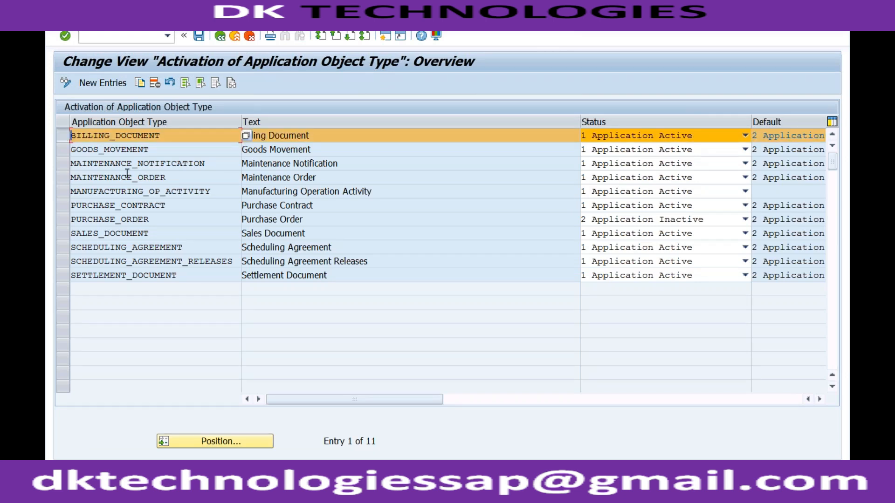
pyautogui.click(168, 223)
pyautogui.click(685, 139)
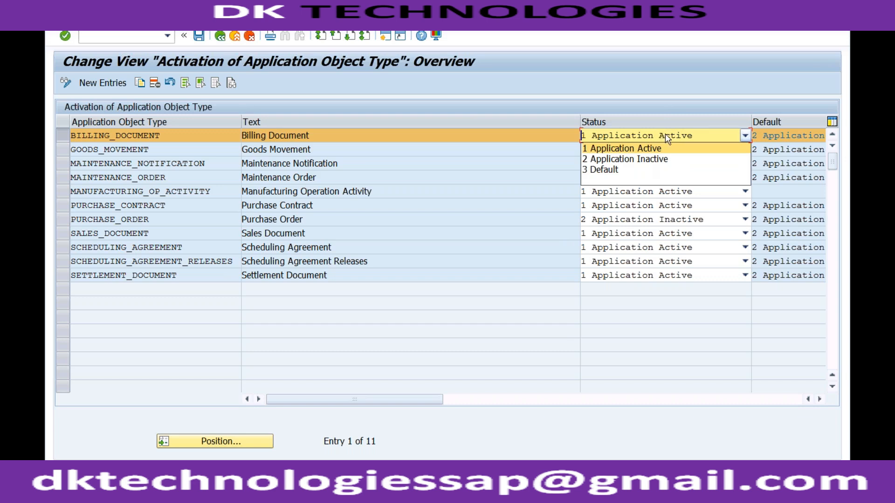
pyautogui.click(661, 159)
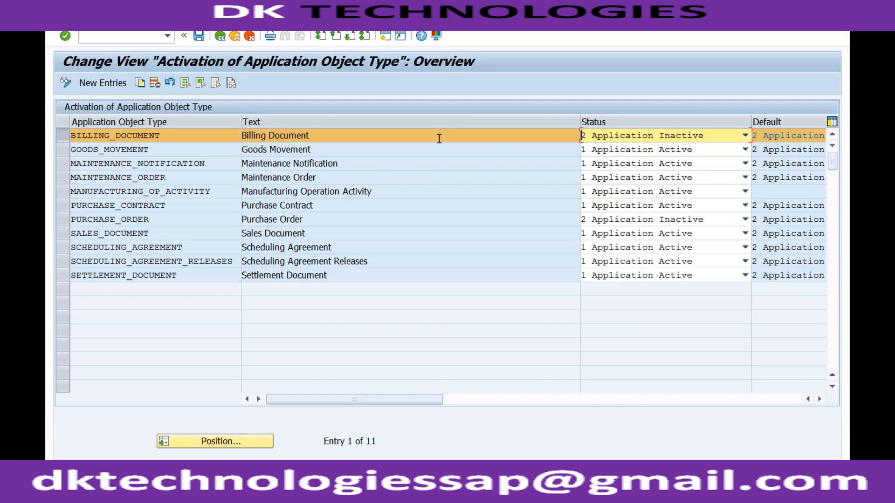
pyautogui.click(197, 38)
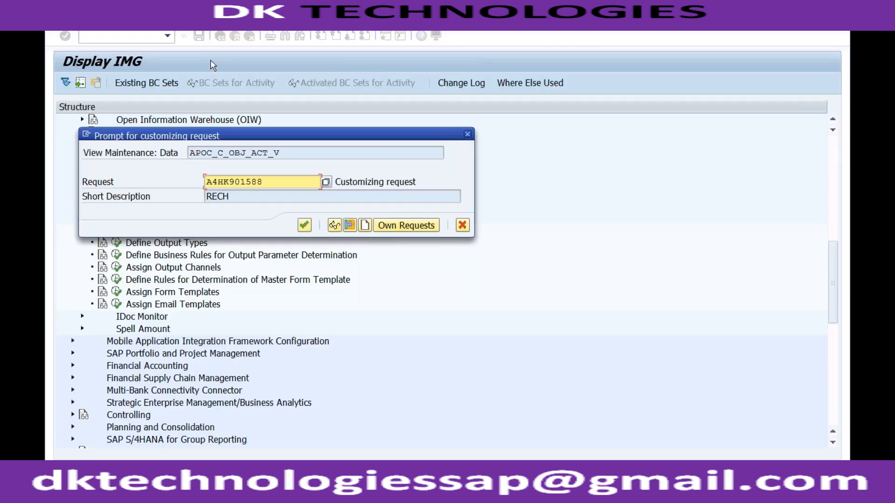
pyautogui.click(304, 226)
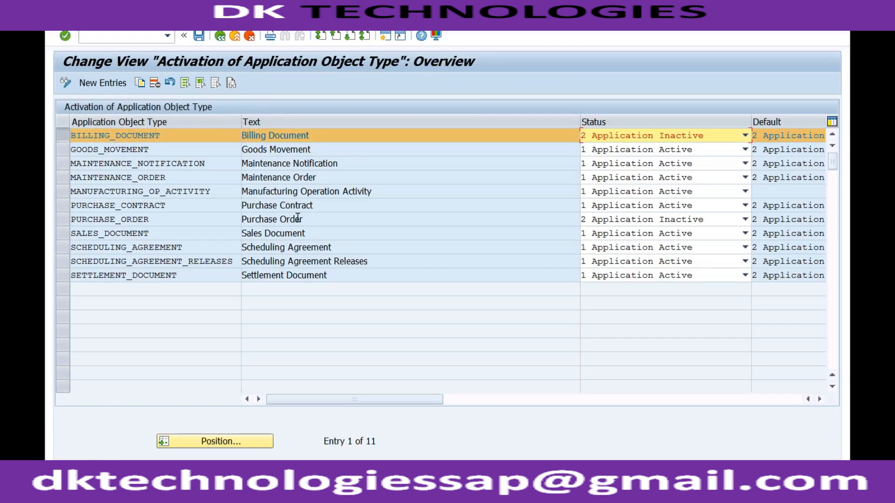
pyautogui.click(221, 38)
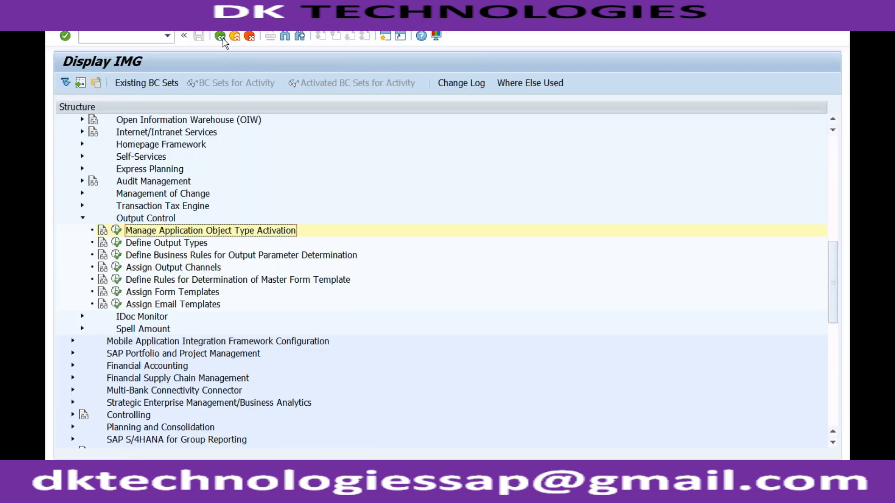
pyautogui.click(221, 38)
# - Switch to the SD document number range session, run VF02 in a new session, and open the prefilled invoice for change
pyautogui.moveTo(235, 494)
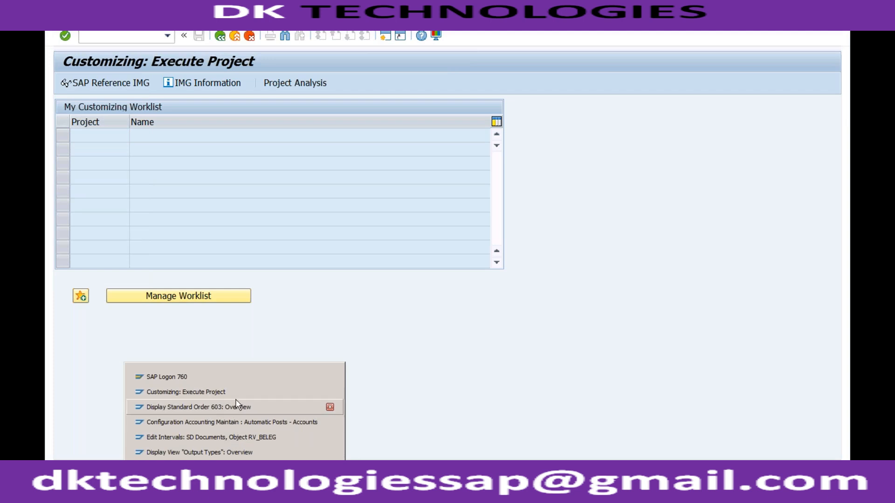
pyautogui.click(231, 441)
pyautogui.click(146, 36)
pyautogui.write('/nvf01')
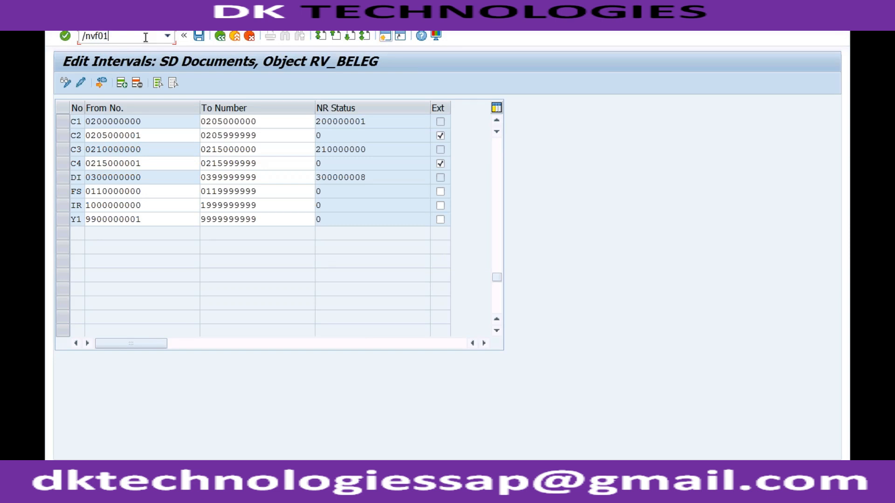
pyautogui.press('BackSpace')
pyautogui.write('2')
pyautogui.press('Return')
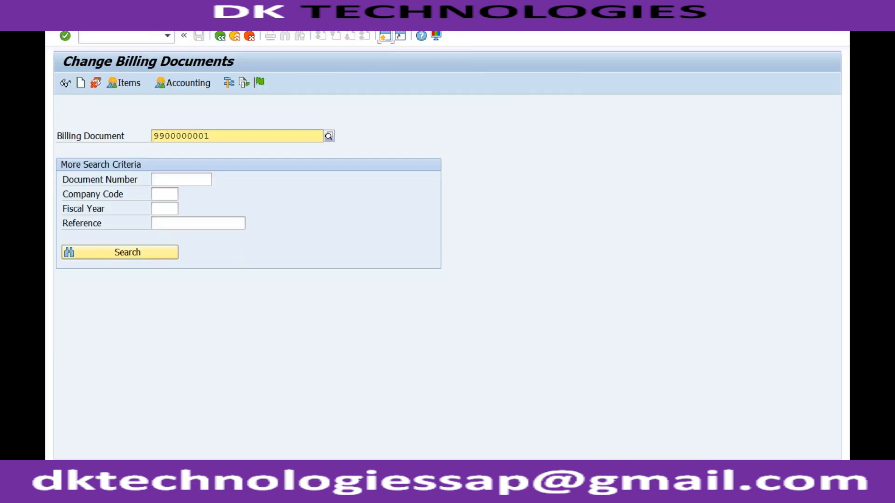
pyautogui.press('Return')
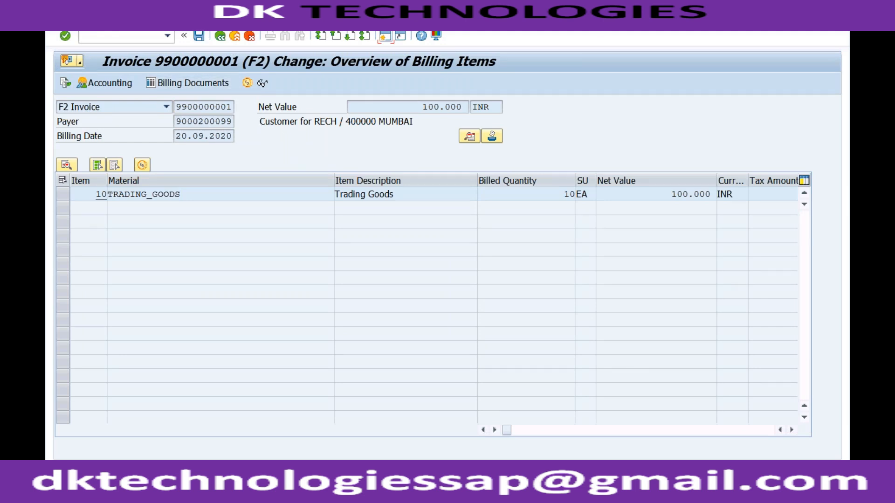
# - Open the invoice's header output and check its output type field
pyautogui.click(189, 18)
pyautogui.moveTo(309, 38)
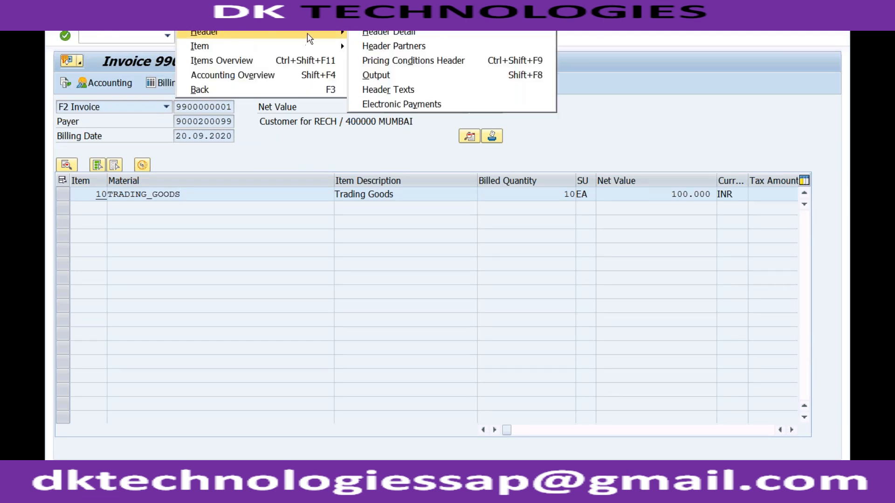
pyautogui.click(375, 76)
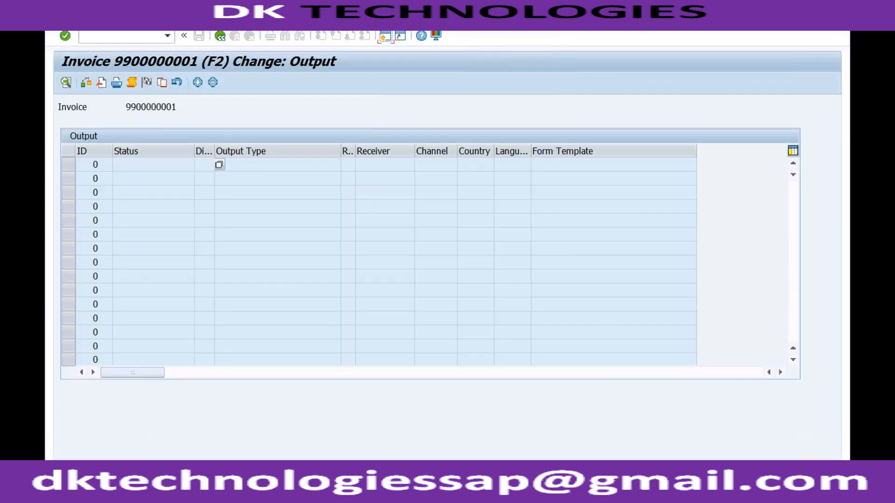
pyautogui.click(258, 165)
# - Run VA01 and start creating a sales document of order type OR with reference to an existing document
pyautogui.click(149, 38)
pyautogui.write('/nva01')
pyautogui.press('Return')
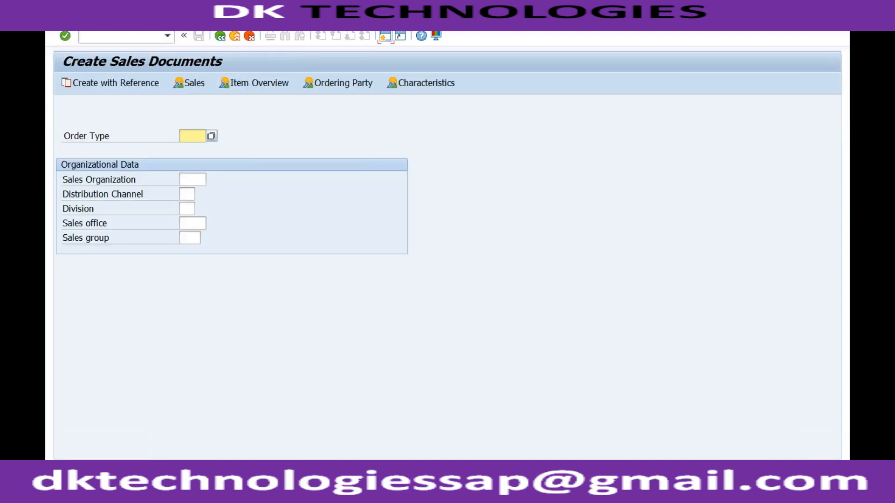
pyautogui.press('Down')
pyautogui.press('Return')
pyautogui.click(144, 84)
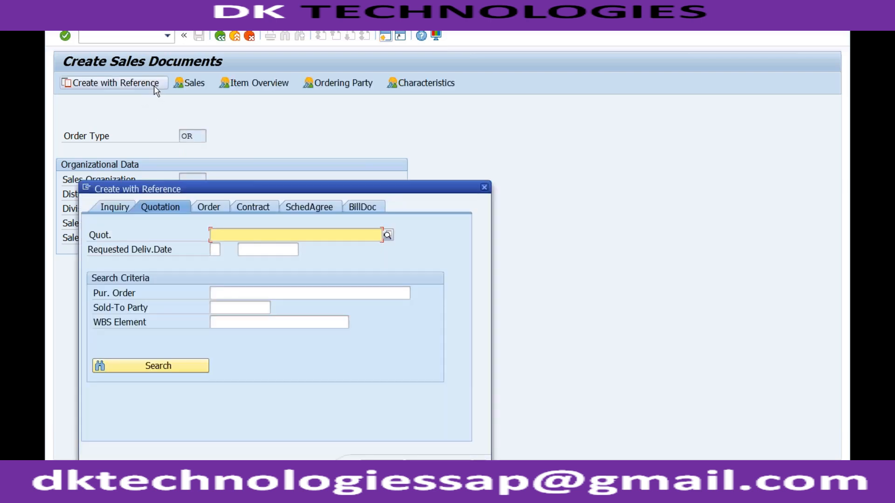
# - Search existing orders for sales organization RECH and copy the first listed one as the reference for the new order
pyautogui.click(212, 208)
pyautogui.click(244, 234)
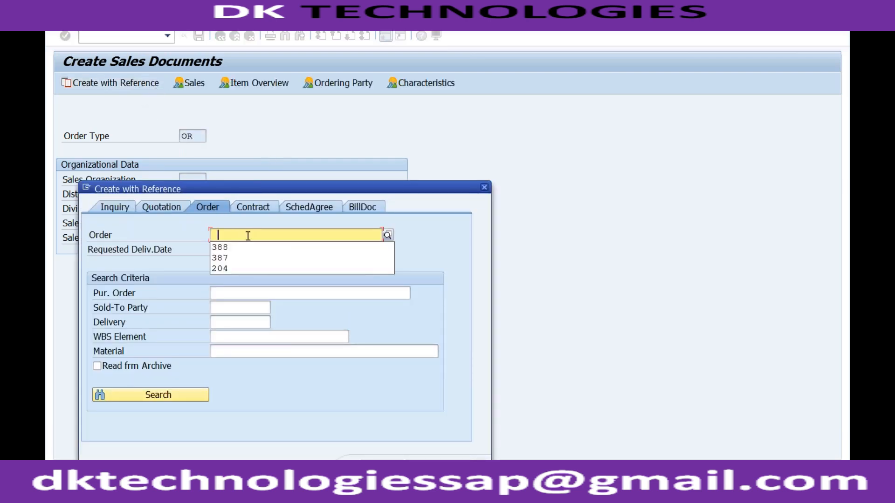
pyautogui.click(386, 235)
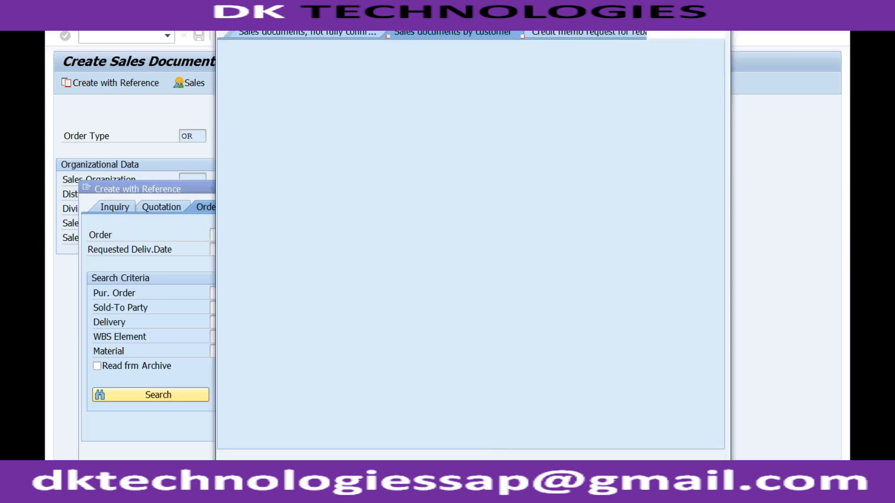
pyautogui.click(356, 99)
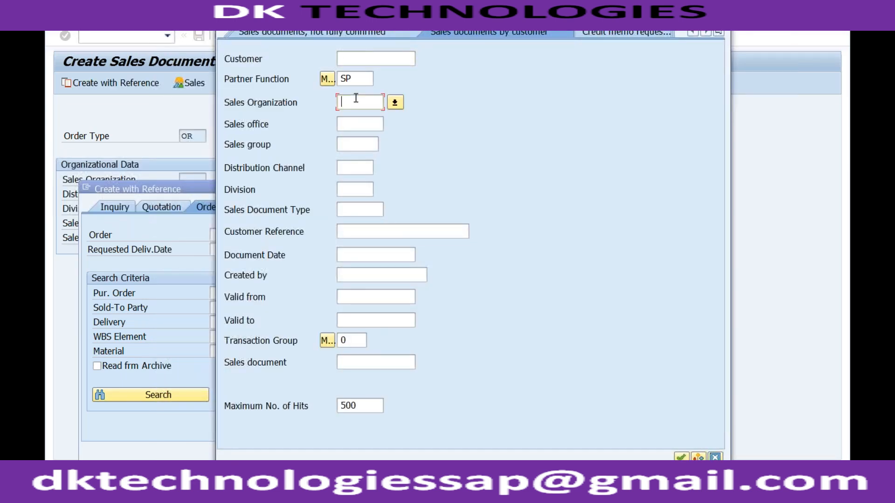
pyautogui.write('rech')
pyautogui.press('Return')
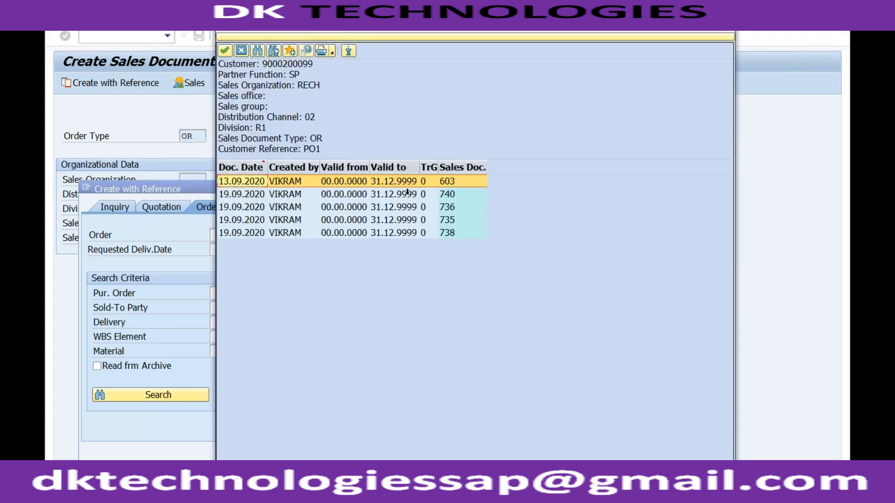
pyautogui.doubleClick(405, 182)
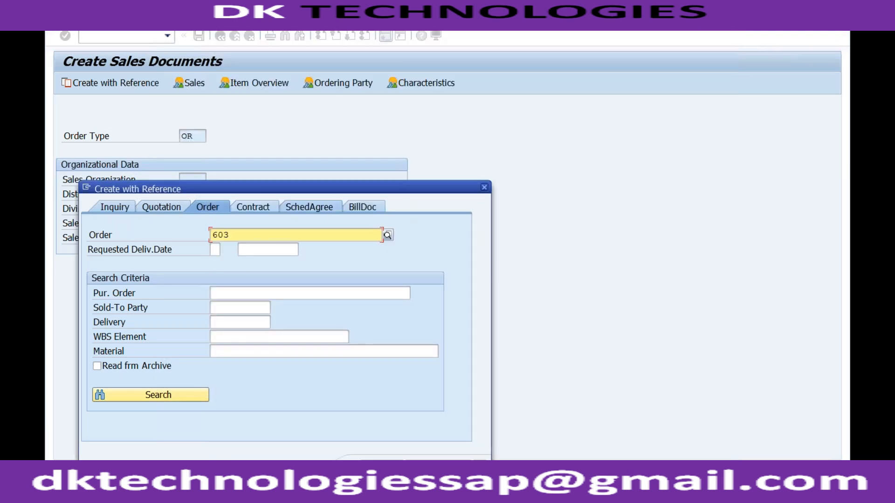
pyautogui.click(383, 468)
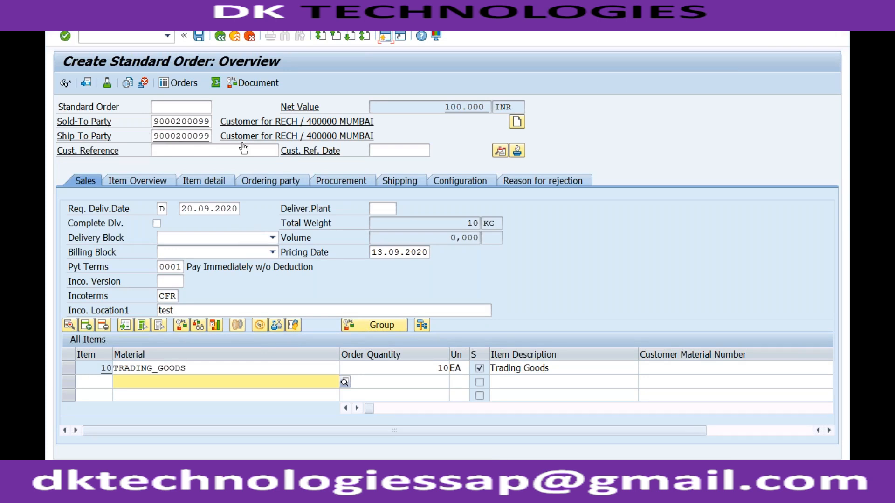
# - Discard the unsaved standard order and return to the SAP Easy Access screen
pyautogui.click(199, 369)
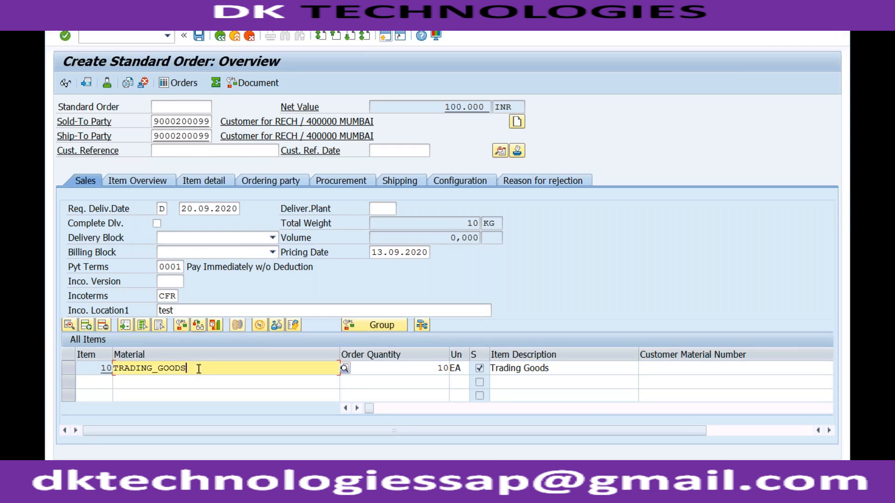
pyautogui.click(124, 35)
pyautogui.write('/n')
pyautogui.press('Return')
# - Run VA01 and create a standard order of type OR with reference to the RECH order found before
pyautogui.write('v')
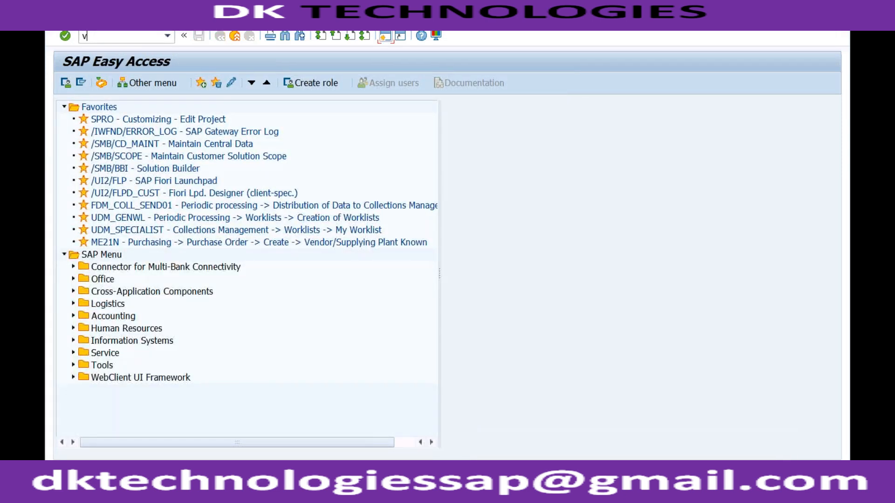
pyautogui.write('a01')
pyautogui.press('Return')
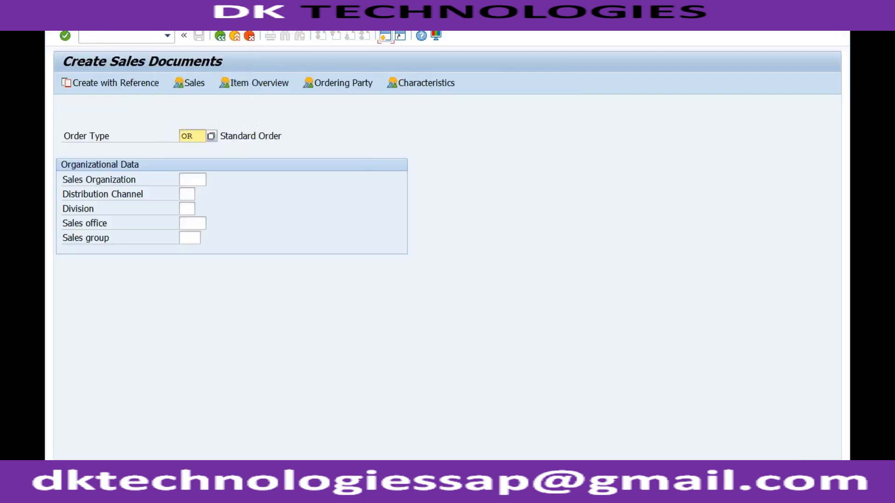
pyautogui.click(135, 87)
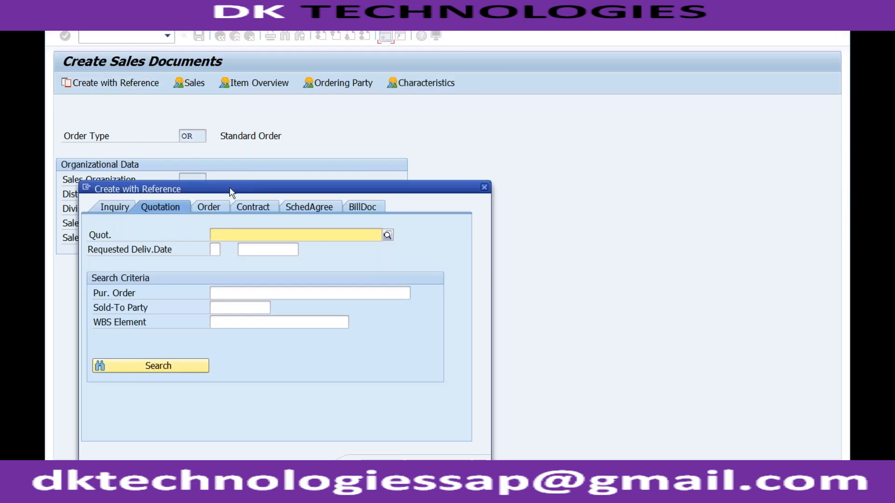
pyautogui.click(212, 208)
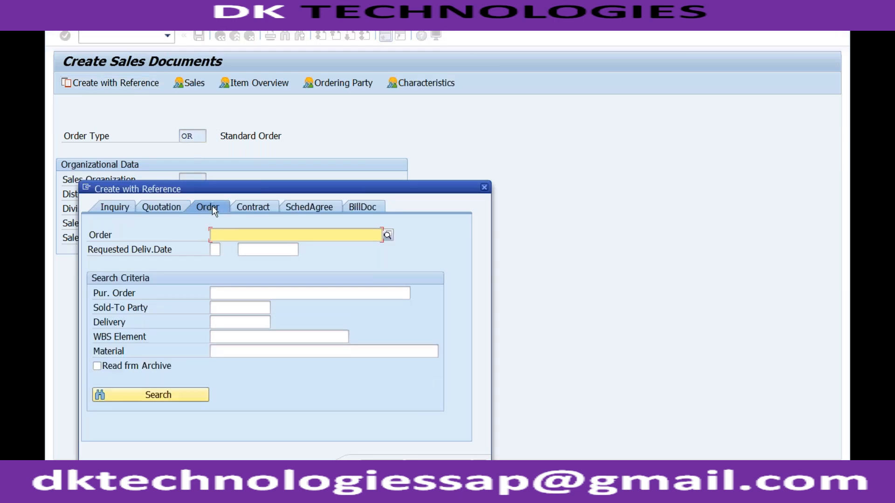
pyautogui.click(230, 232)
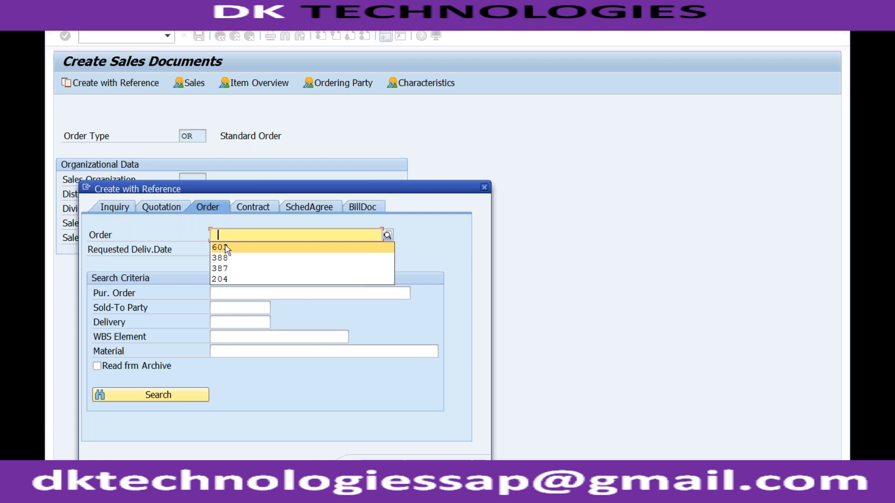
pyautogui.write('603')
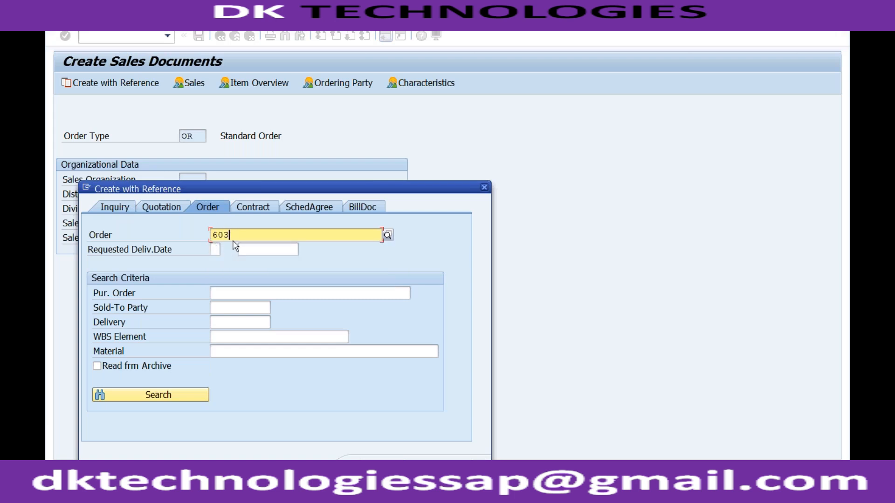
pyautogui.press('Return')
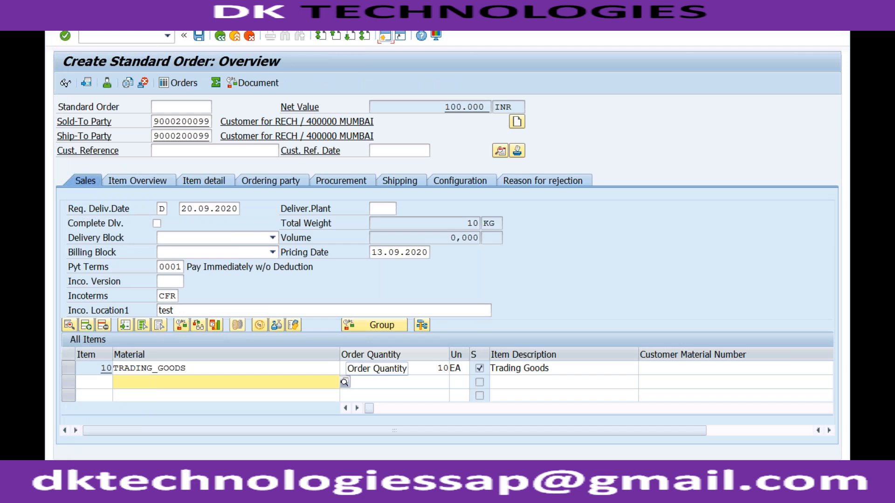
# - Enter Test1 as the customer reference and 13.09.2020 as the customer reference date
pyautogui.click(222, 152)
pyautogui.click(375, 149)
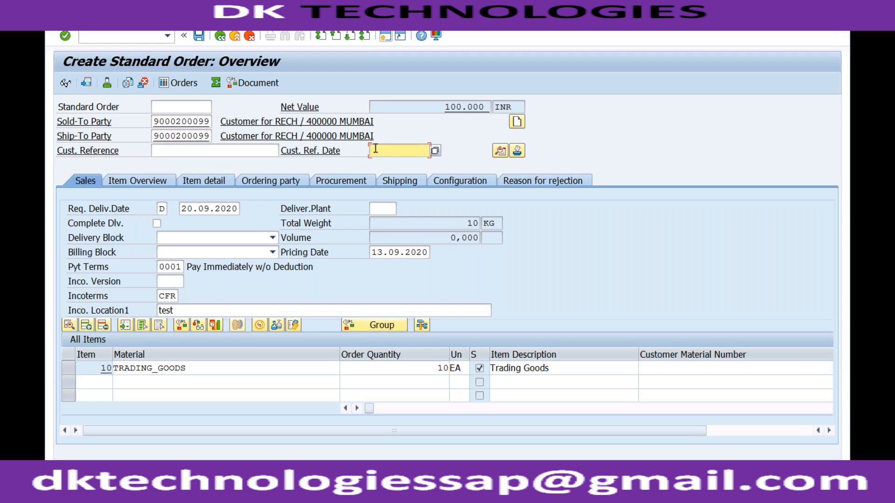
pyautogui.click(228, 152)
pyautogui.write('Test1')
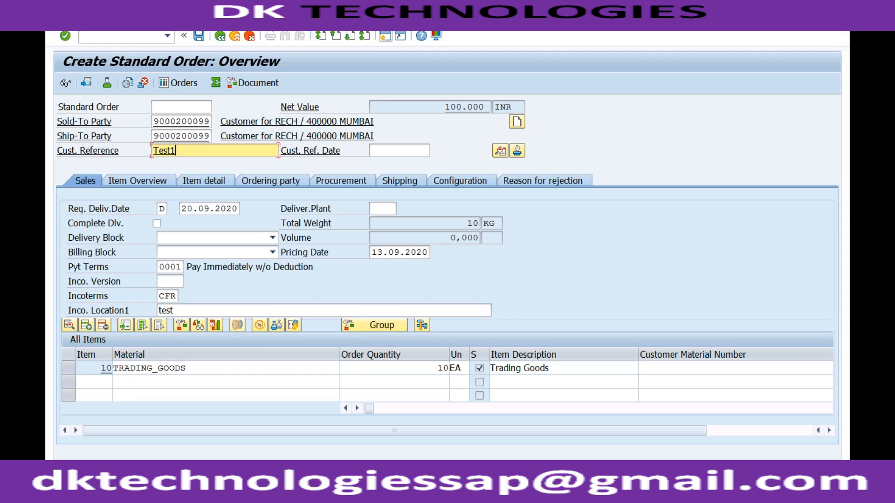
pyautogui.press('Tab')
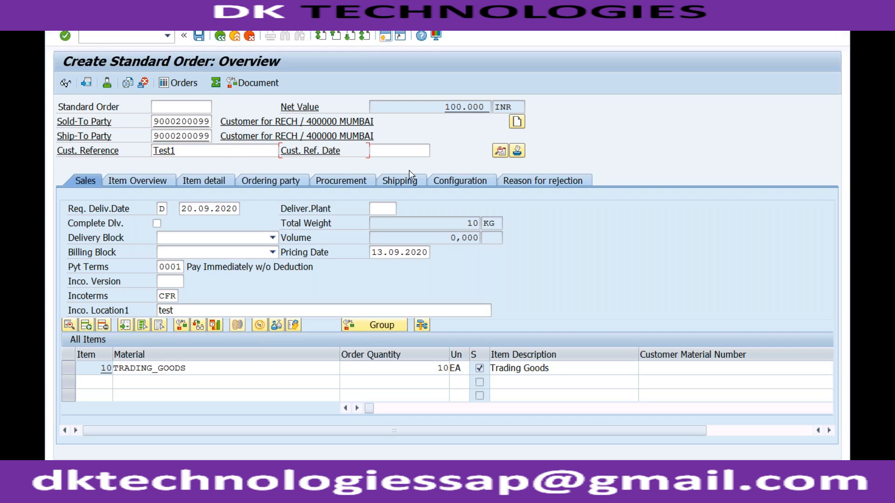
pyautogui.click(405, 152)
pyautogui.click(435, 152)
pyautogui.click(417, 164)
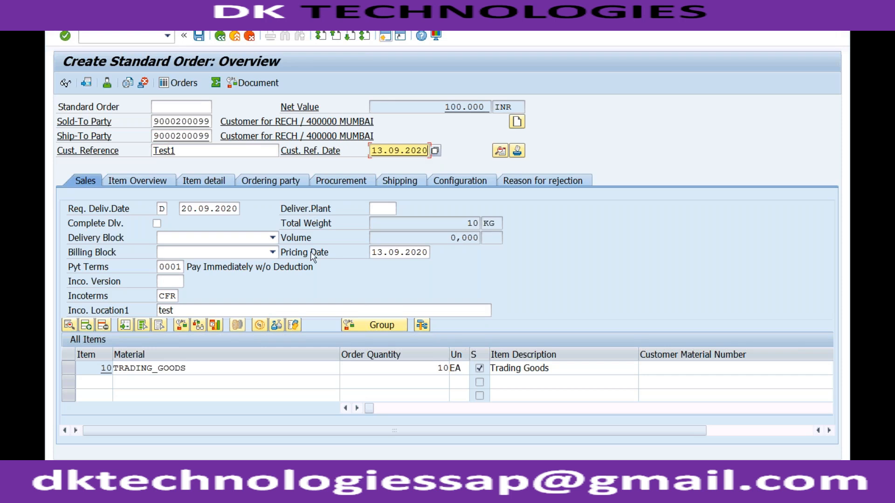
# - Accept the availability control's delivery proposal of 10 EA on 21.09.2020 for the TRADING_GOODS item and save the order
pyautogui.click(183, 325)
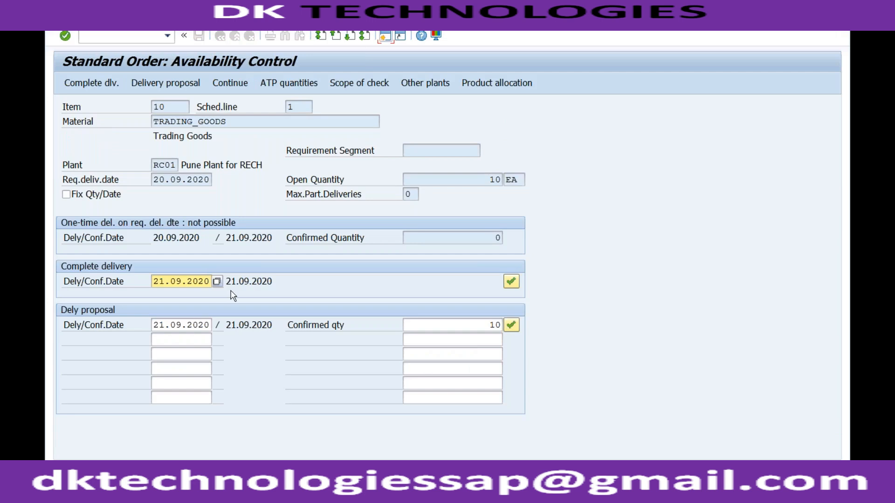
pyautogui.click(167, 325)
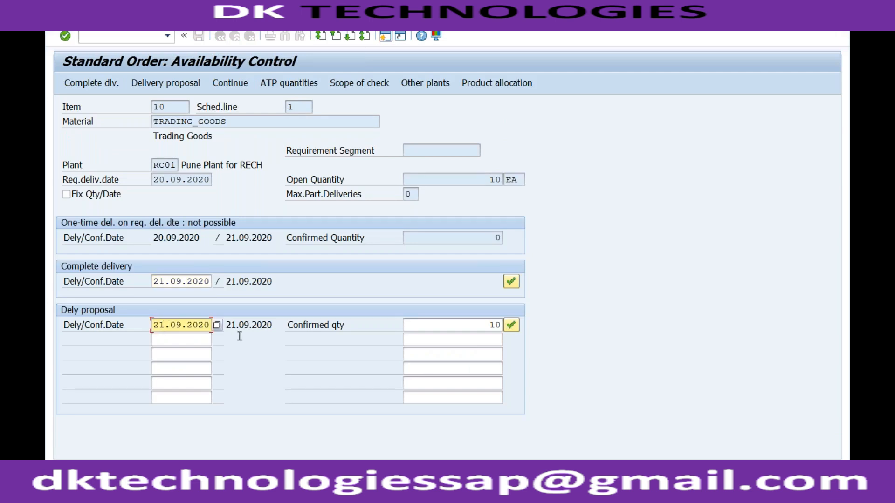
pyautogui.click(512, 325)
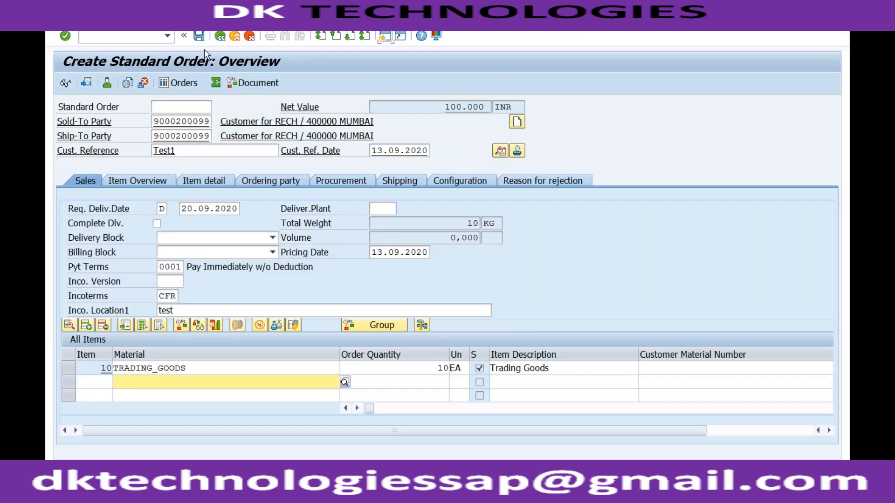
pyautogui.click(199, 37)
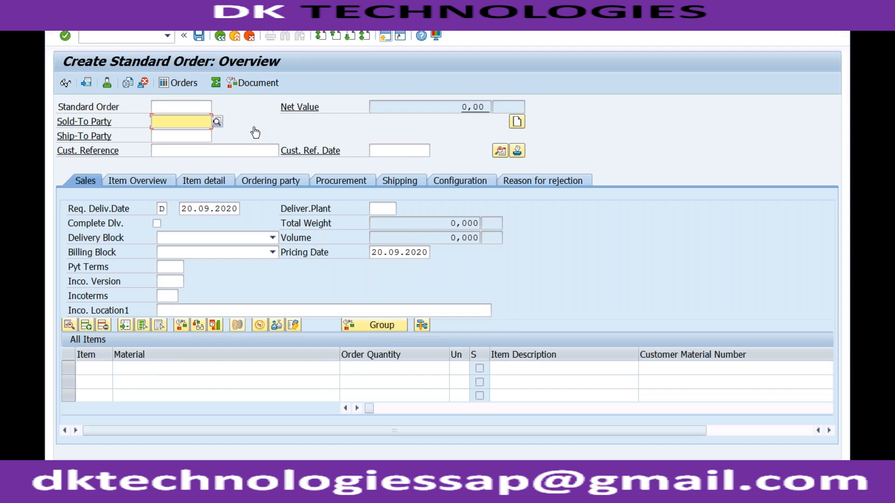
# - Run VL01N and create an outbound delivery for the prefilled order with shipping point RC01 and selection date 21.09.2020
pyautogui.click(156, 35)
pyautogui.write('/nvl01n')
pyautogui.press('Return')
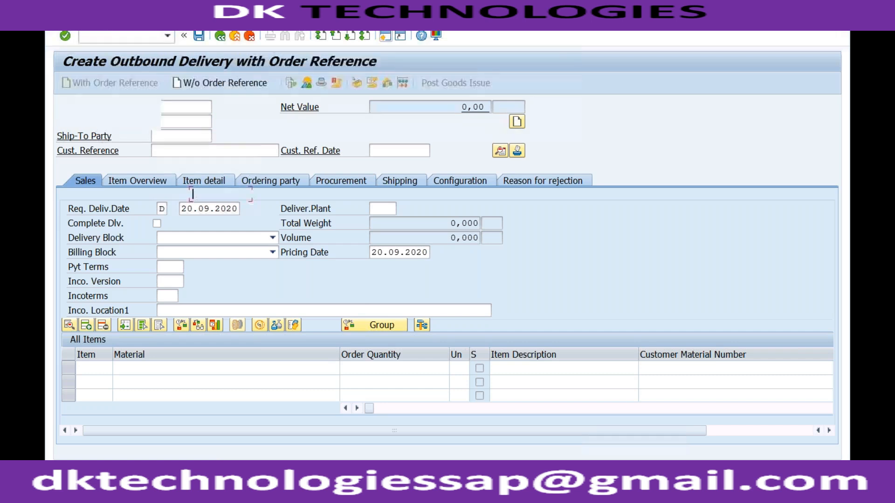
pyautogui.click(199, 135)
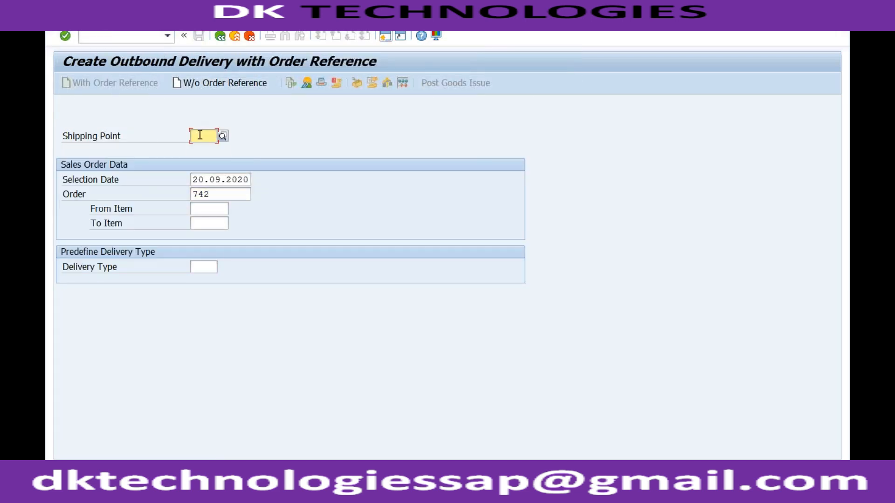
pyautogui.click(201, 147)
pyautogui.click(212, 194)
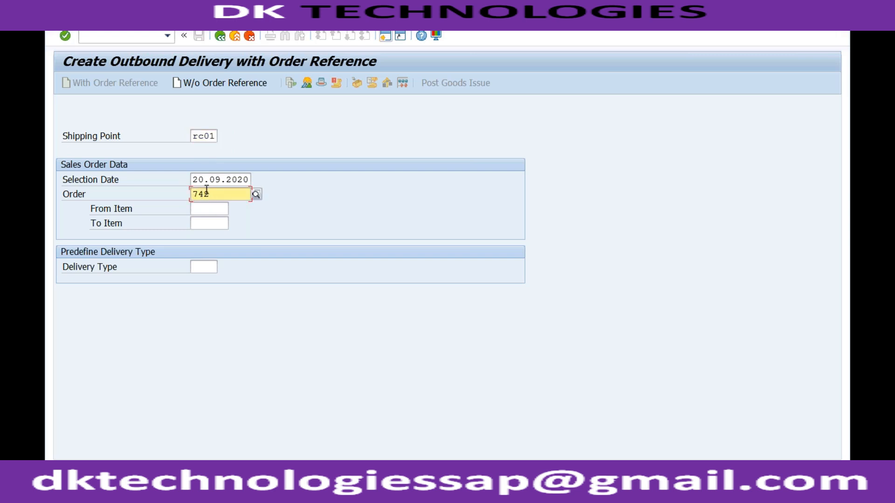
pyautogui.click(199, 181)
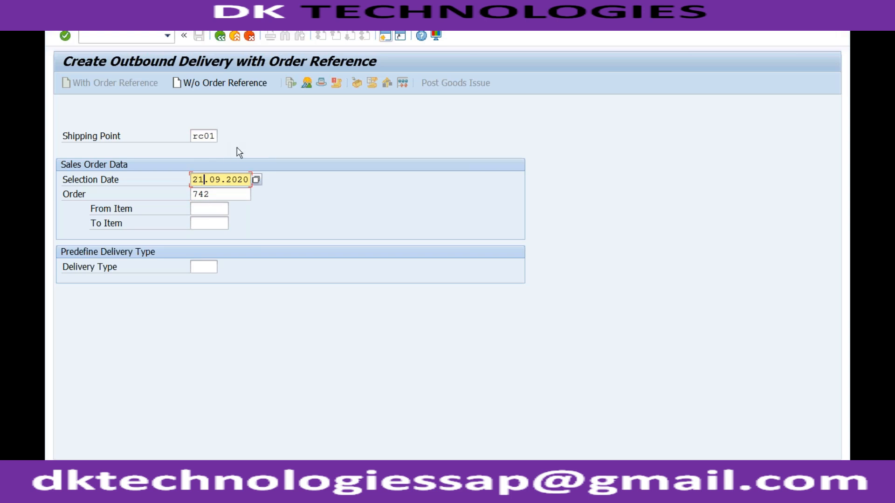
pyautogui.press('Return')
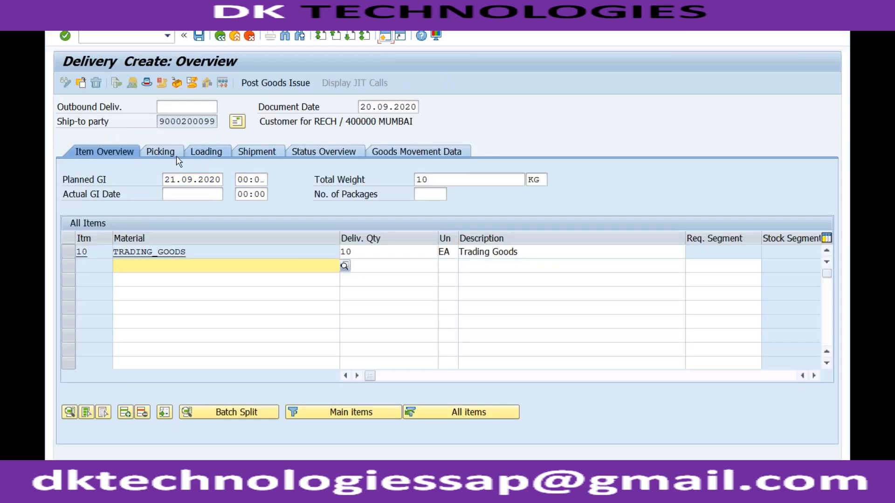
# - Set the picked quantity of the TRADING_GOODS item to 10 and post goods issue for the delivery
pyautogui.click(161, 151)
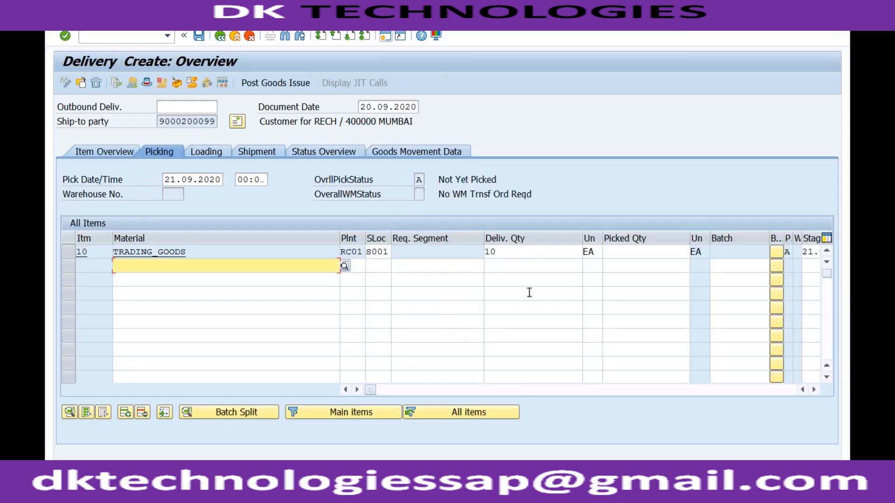
pyautogui.click(640, 253)
pyautogui.click(626, 265)
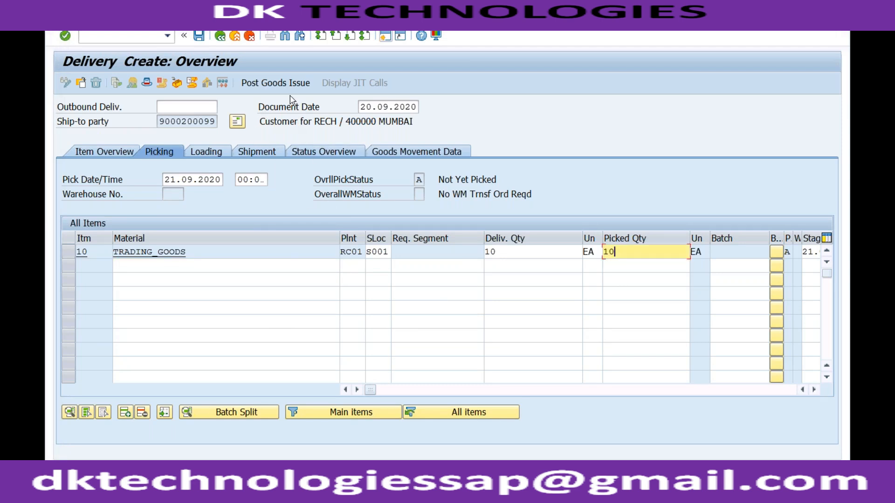
pyautogui.click(267, 84)
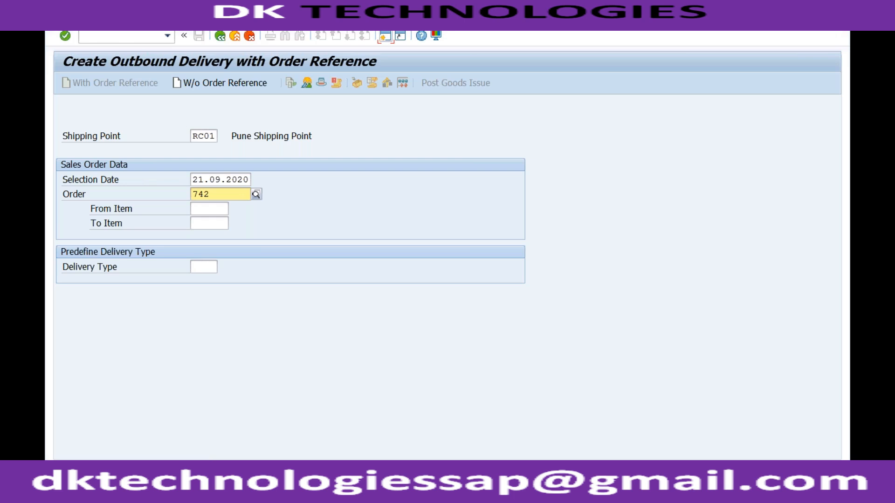
# - Run VF01 and generate the F2 invoice overview from the prefilled delivery
pyautogui.click(122, 36)
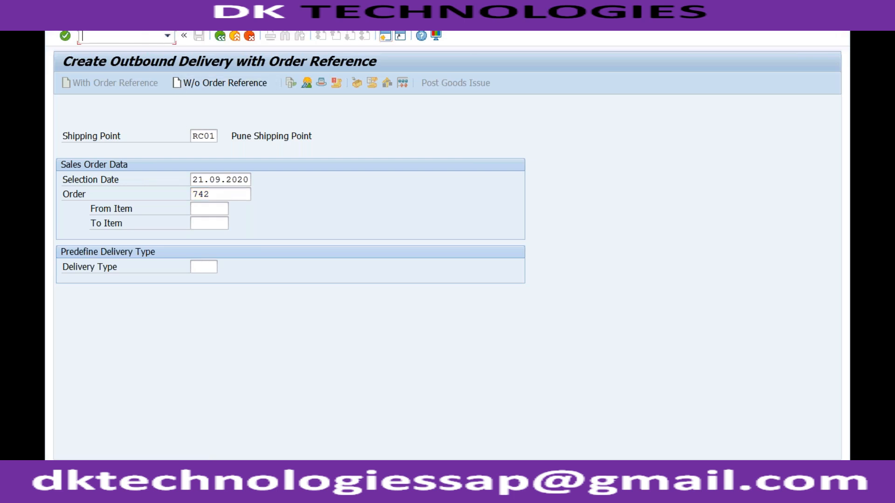
pyautogui.write('/nvf01')
pyautogui.press('Return')
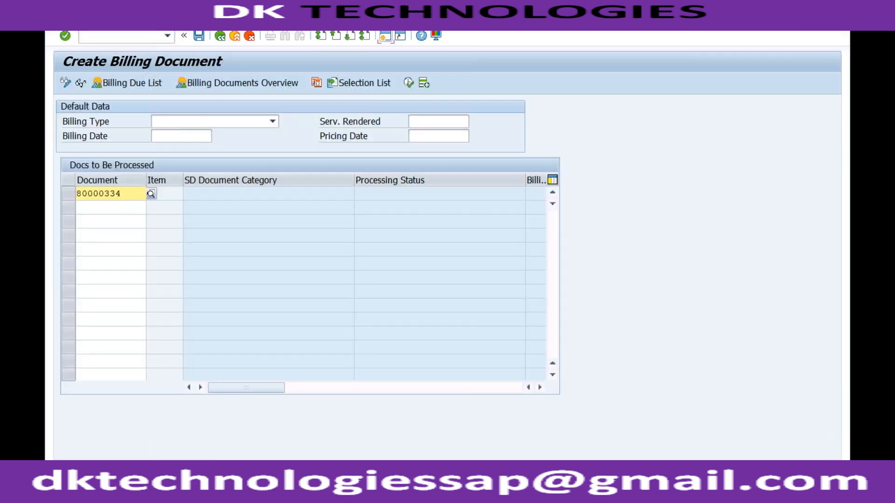
pyautogui.press('Return')
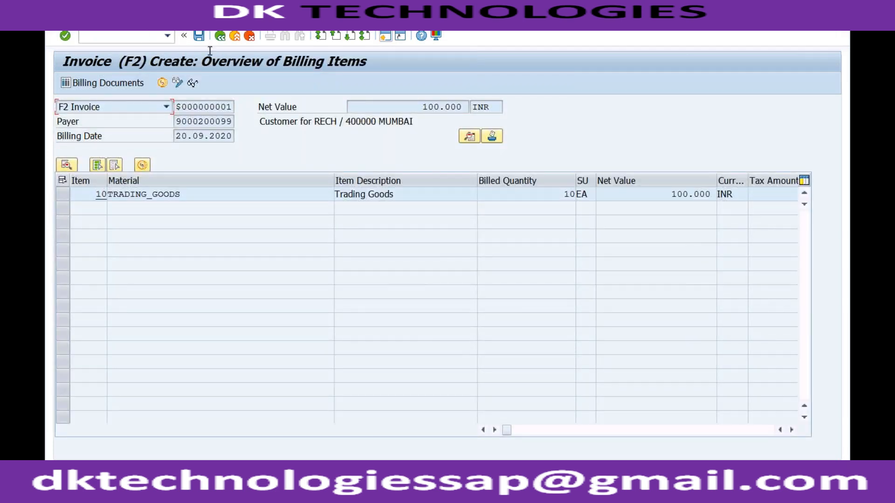
# - Save the F2 invoice and open the newly created billing document in change mode
pyautogui.click(202, 38)
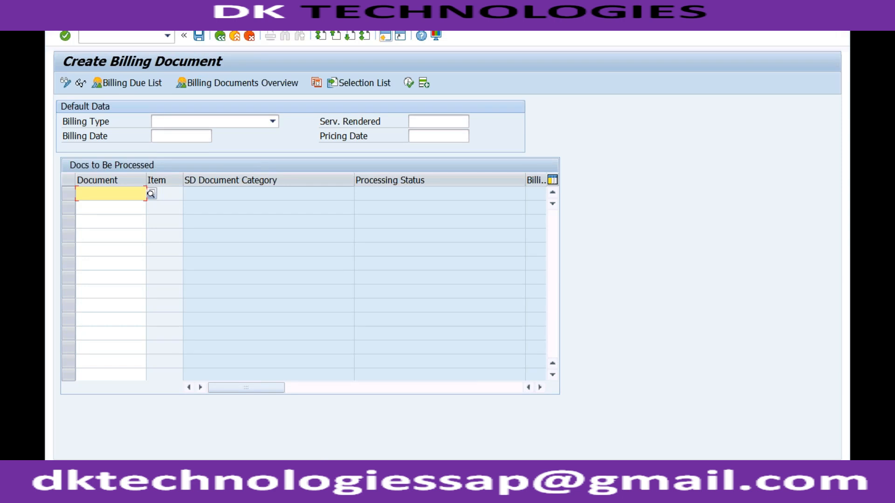
pyautogui.click(98, 18)
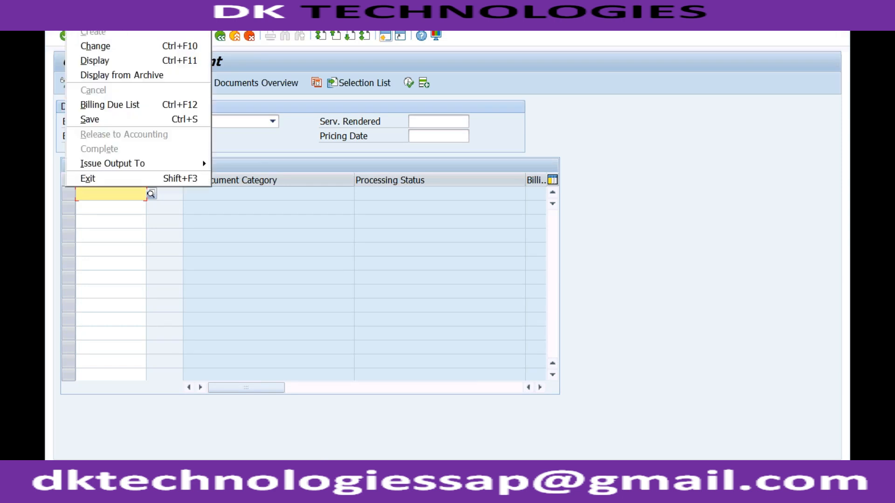
pyautogui.click(115, 45)
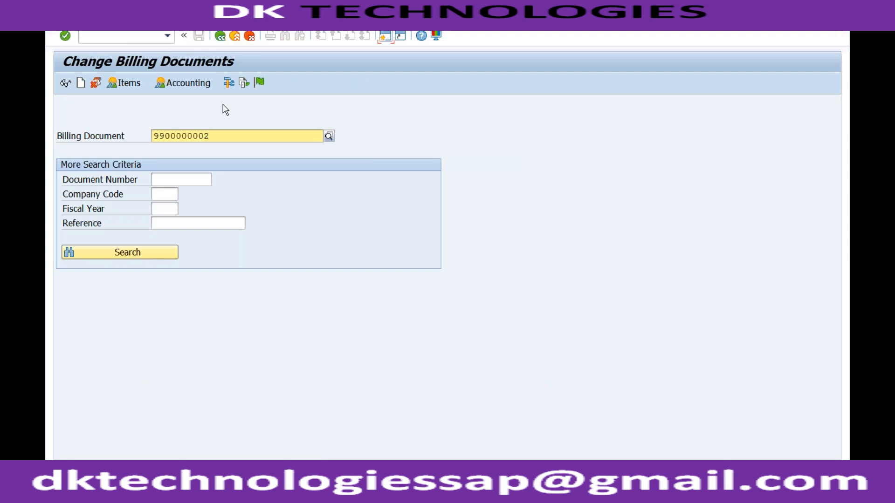
pyautogui.press('Return')
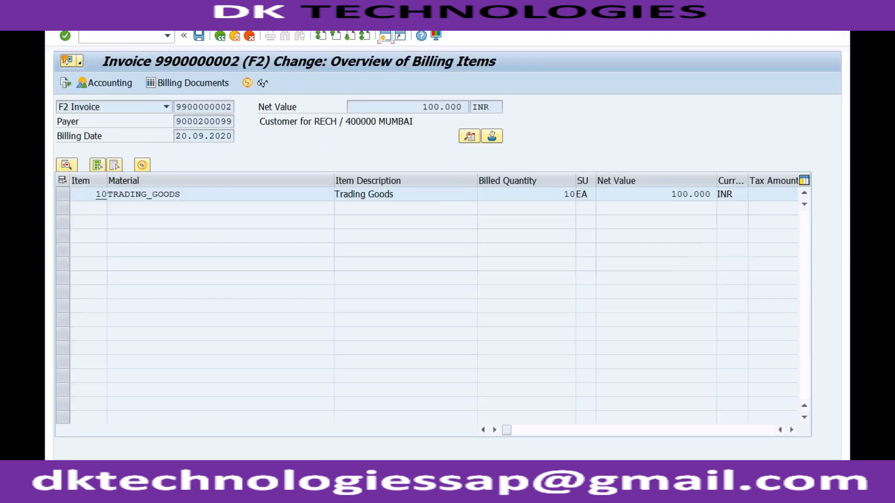
# - Display the header output of the newly created invoice
pyautogui.click(202, 21)
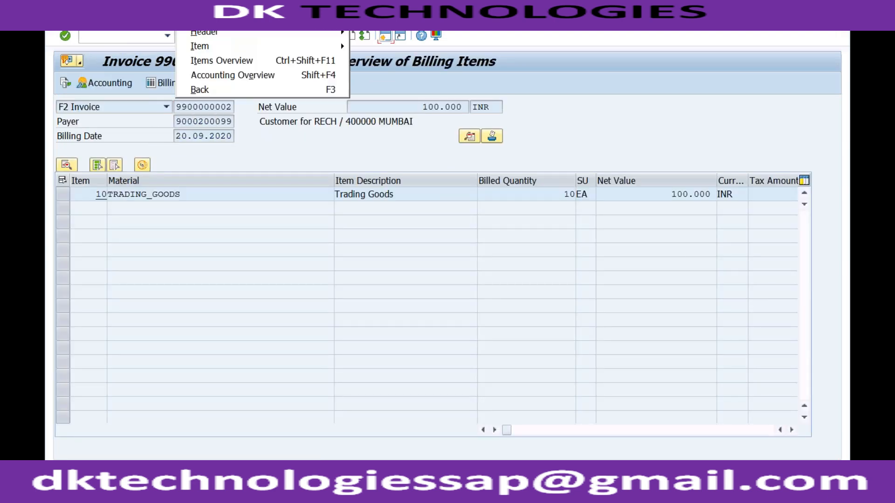
pyautogui.moveTo(206, 37)
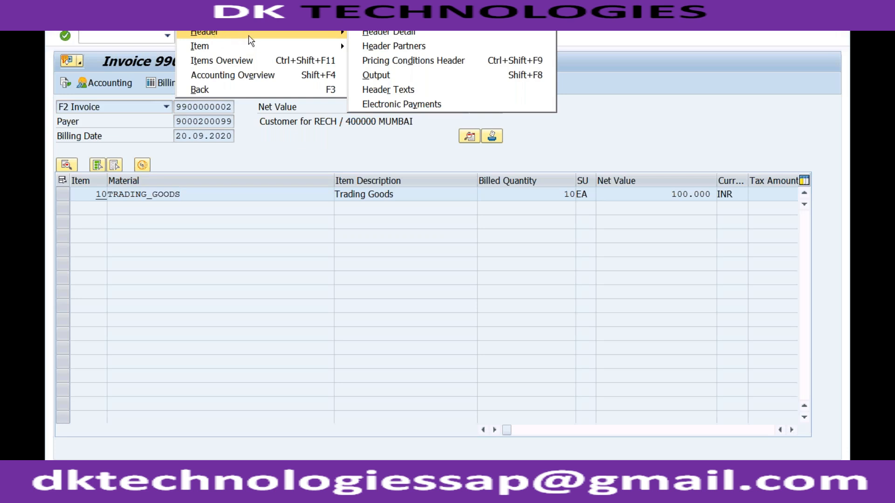
pyautogui.click(373, 77)
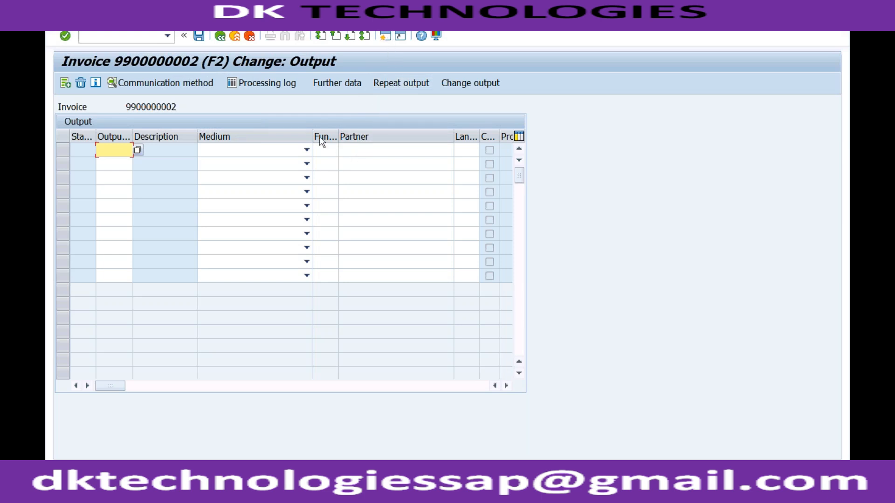
# - Switch to the standard order session, run VF02 and open the previous F2 invoice, whose number ends in 1
pyautogui.click(235, 478)
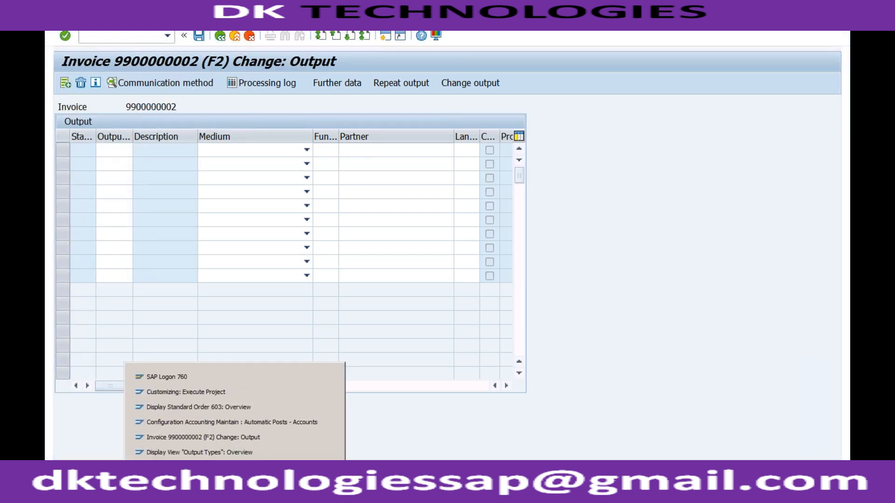
pyautogui.click(235, 407)
pyautogui.click(146, 36)
pyautogui.write('/nvf02')
pyautogui.press('Return')
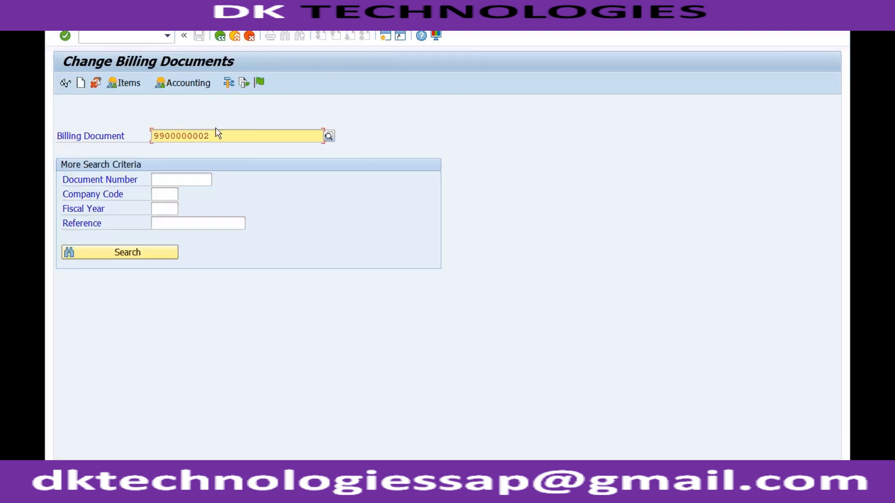
pyautogui.click(217, 135)
pyautogui.press('BackSpace')
pyautogui.press('Return')
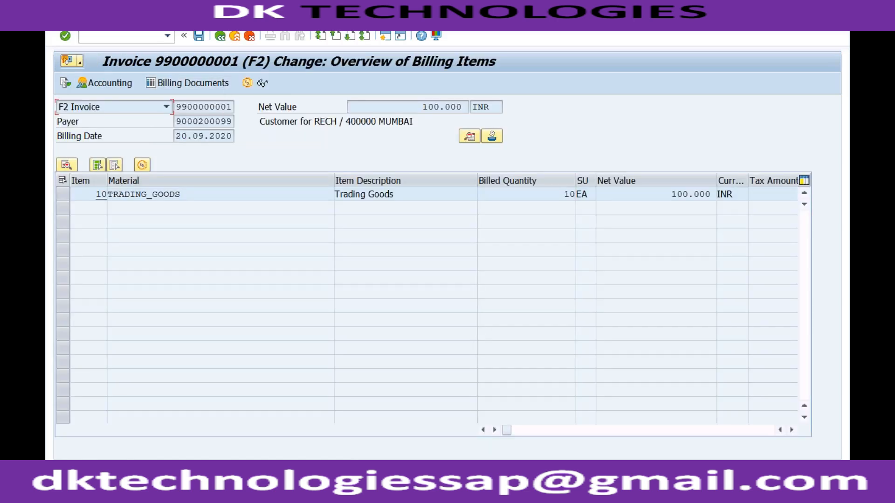
# - Display the header output of the earlier F2 invoice
pyautogui.click(231, 19)
pyautogui.moveTo(190, 20)
pyautogui.moveTo(243, 33)
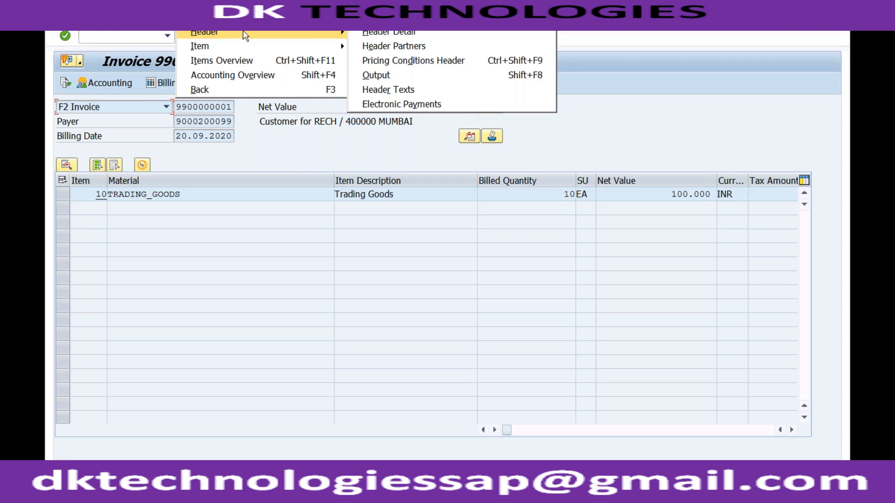
pyautogui.click(379, 76)
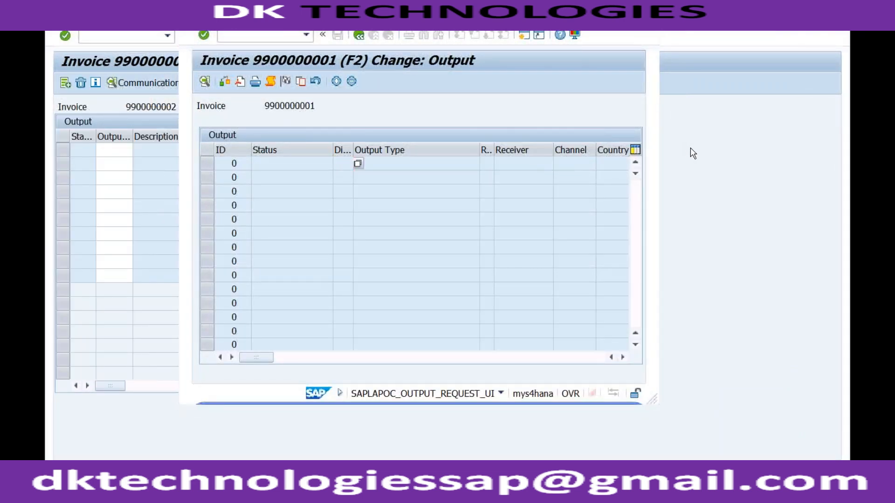
# - Arrange the two invoice output windows so both are visible and compare the old and new output screens
pyautogui.click(817, 17)
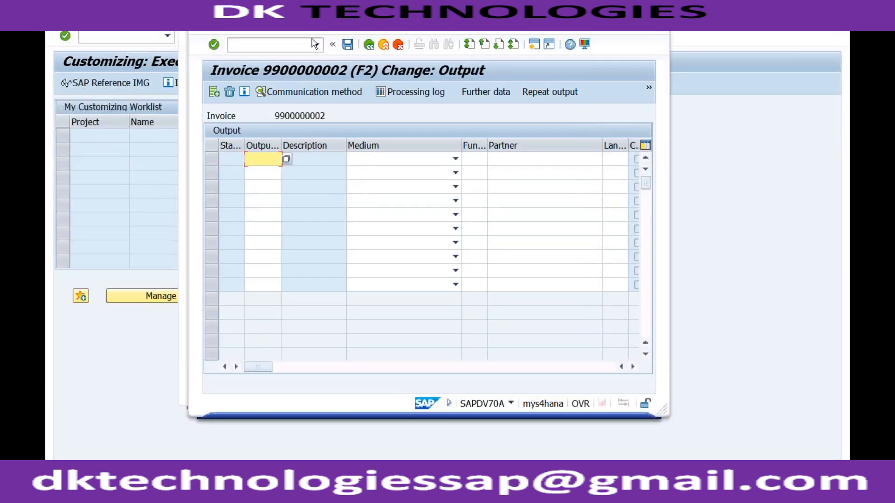
pyautogui.moveTo(391, 93); pyautogui.dragTo(413, 184)
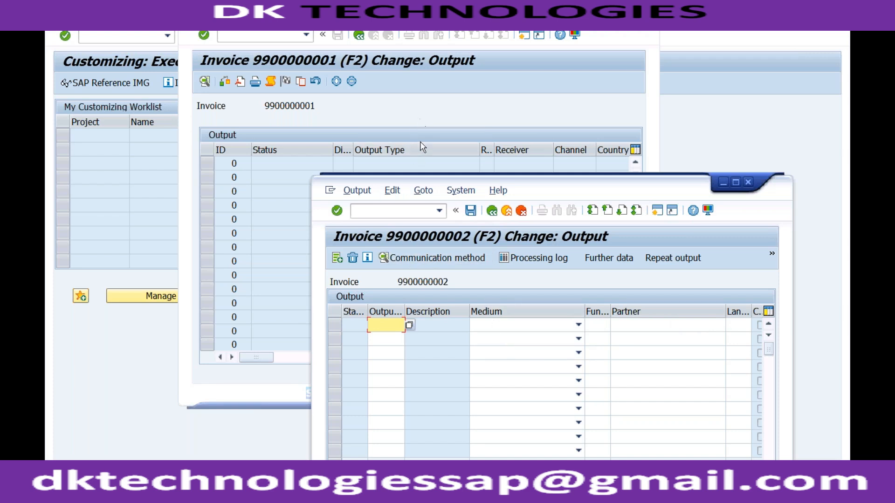
pyautogui.click(387, 121)
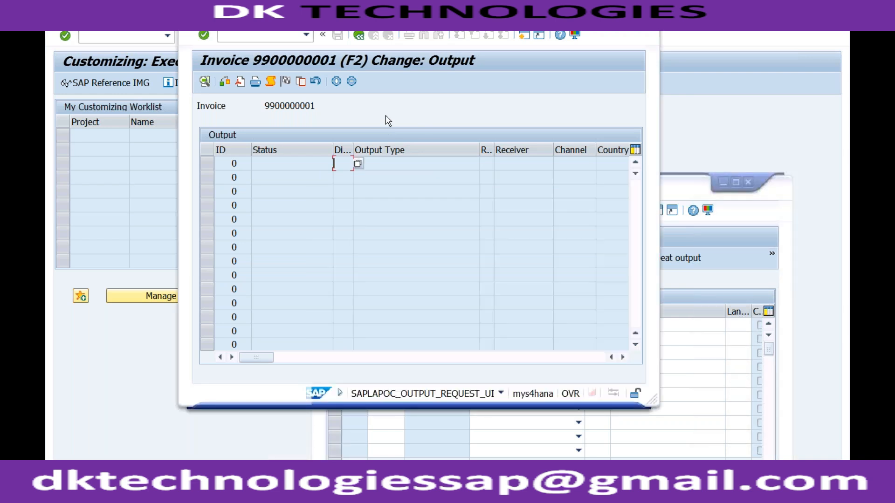
pyautogui.click(415, 424)
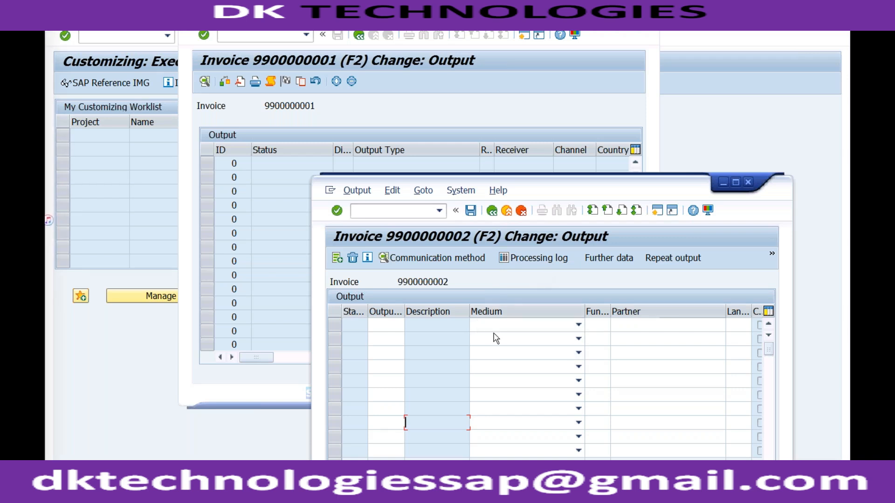
pyautogui.click(287, 273)
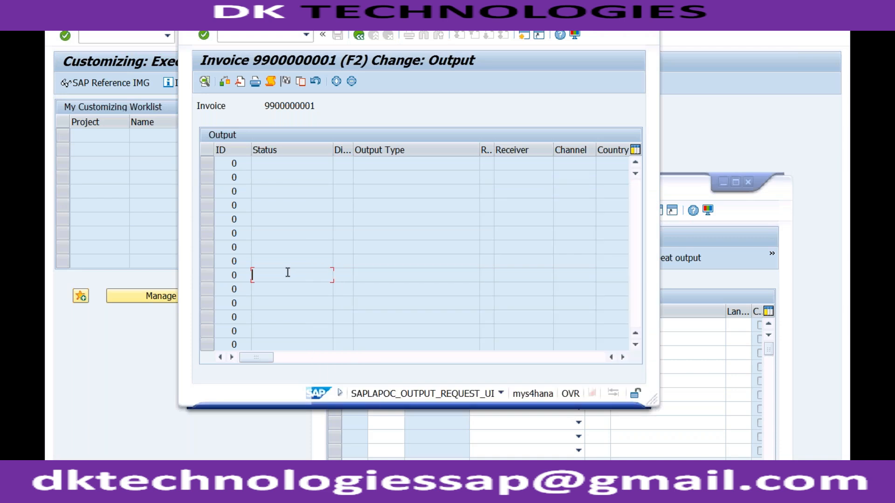
# - Run transaction OPD from the Customizing session and dismiss the Internet Explorer security warnings
pyautogui.click(120, 37)
pyautogui.write('/n')
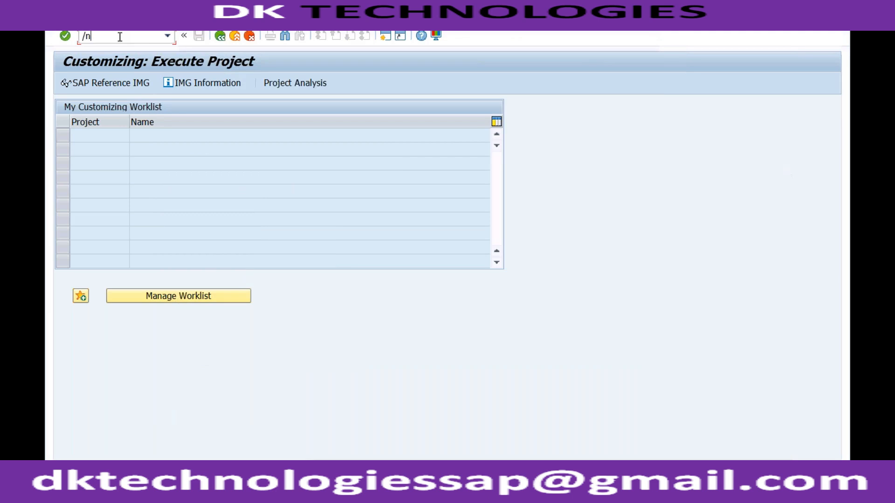
pyautogui.write('opd')
pyautogui.press('Return')
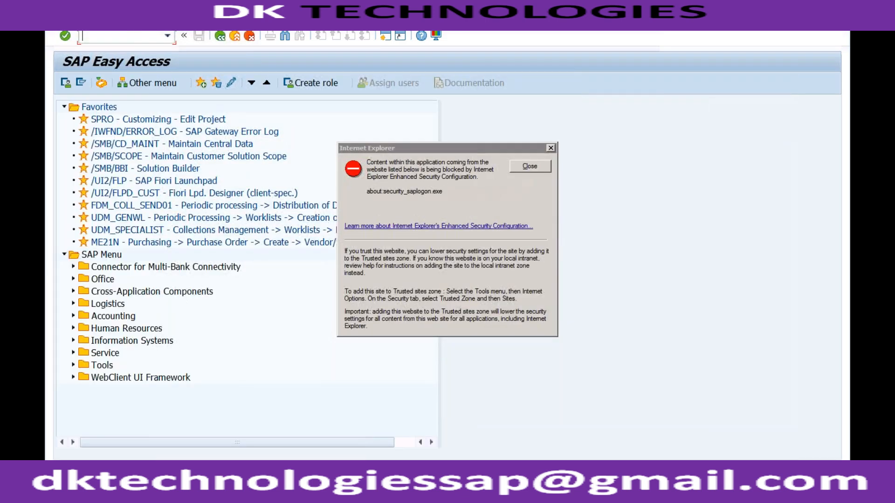
pyautogui.click(533, 165)
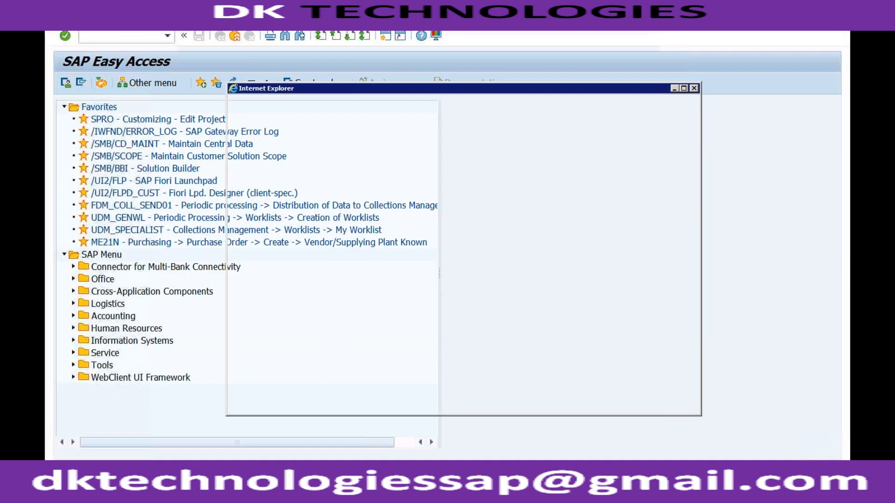
pyautogui.click(532, 166)
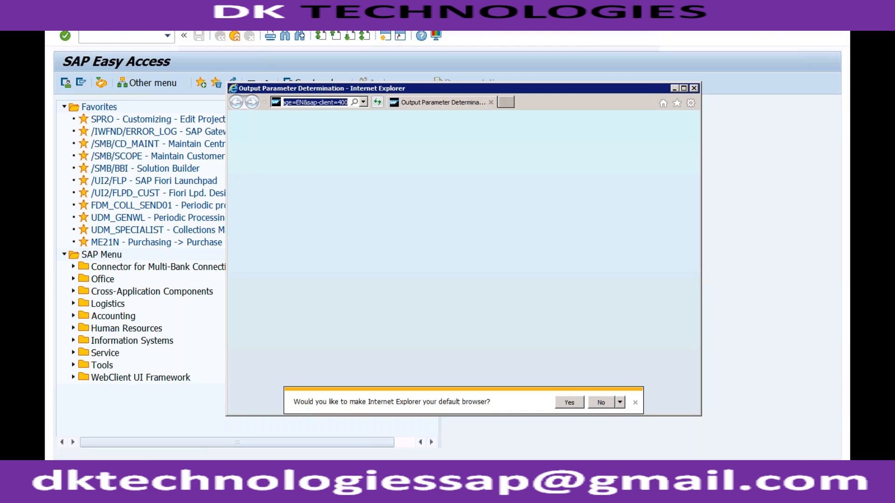
# - Switch to Chrome and load the apoc_wd_brf_dec_tab_maintain Web Dynpro address with language EN and client 400
pyautogui.click(199, 485)
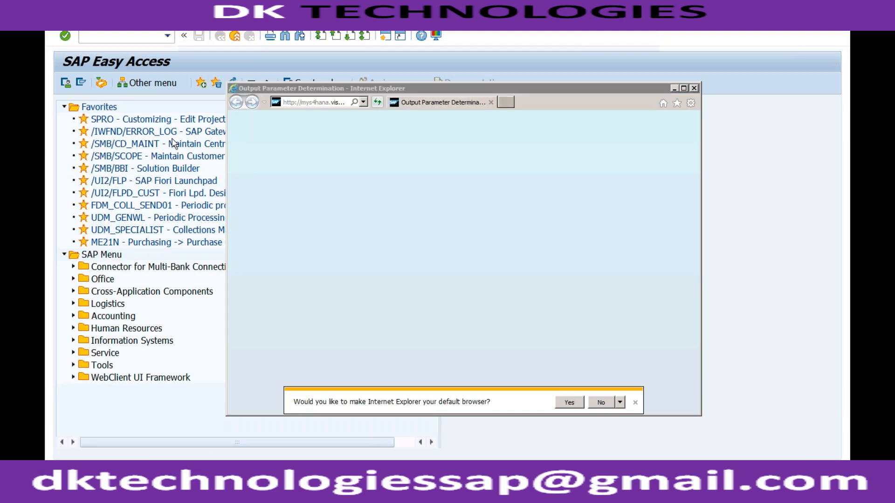
pyautogui.write('http://mys4hana.visuinfotech.com:8012/sap/bc/webdynpro/sap/apoc_wd_brf_dec_tab_maintain?sap-language=EN&sap-client=400')
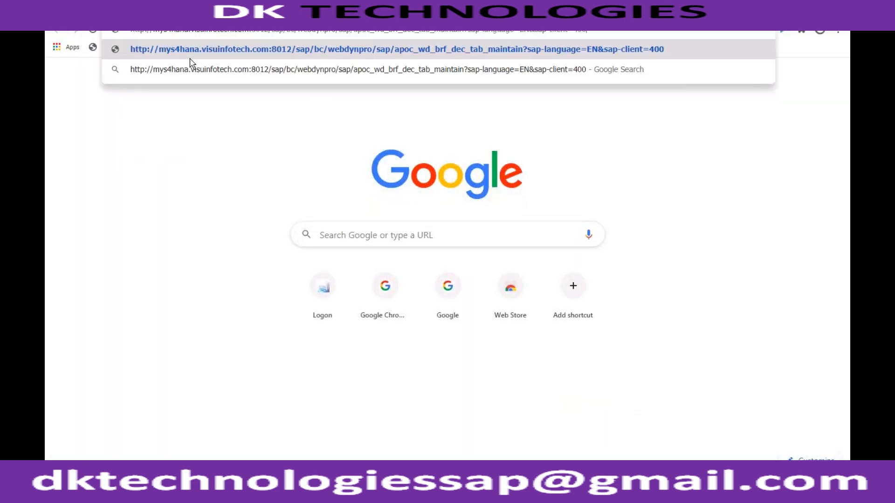
pyautogui.press('Return')
# - Log on to client 400 with the user name and password to open the Output Parameter Determination application
pyautogui.write('vikram')
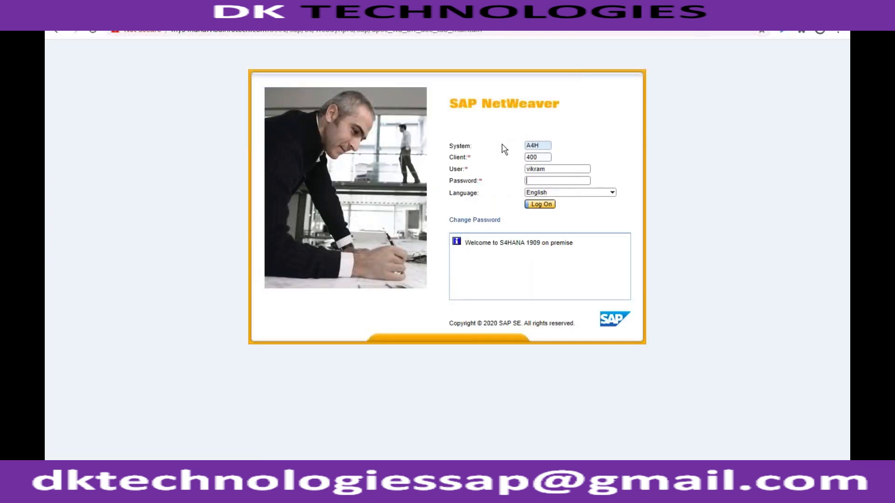
pyautogui.press('Tab')
pyautogui.write('**********')
pyautogui.press('Return')
pyautogui.click(468, 235)
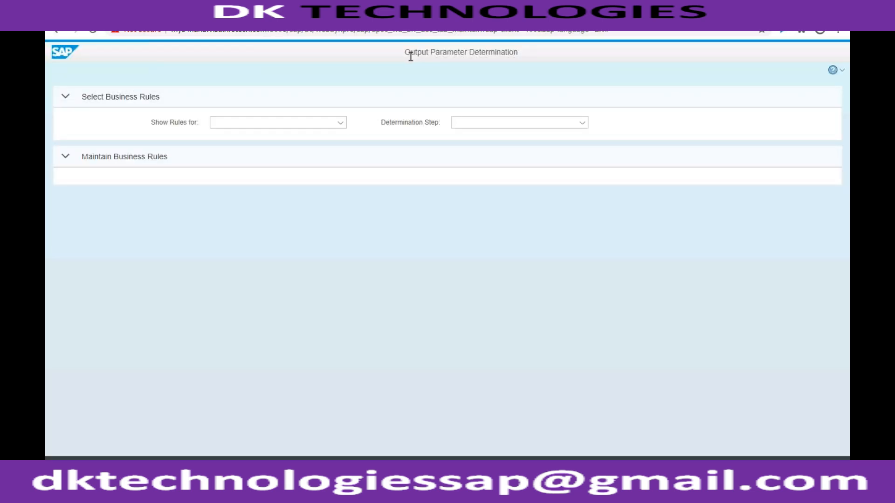
pyautogui.moveTo(405, 53); pyautogui.dragTo(520, 52)
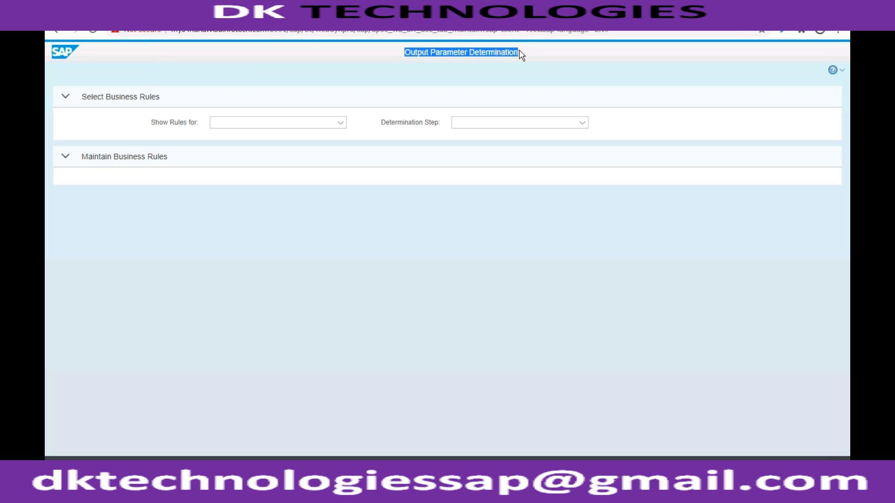
pyautogui.click(432, 50)
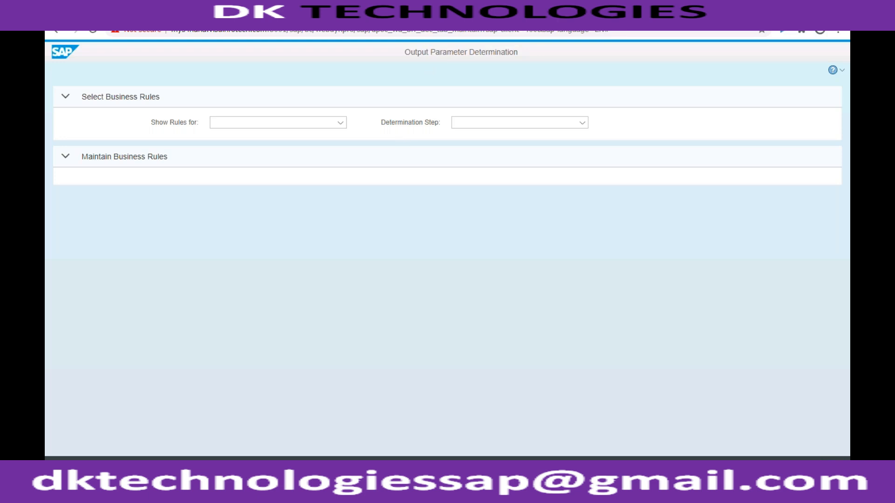
# - Switch to the SAP GUI session for automatic posting accounts and examine the GBB account assignment for VAX, valuation class 7920
pyautogui.moveTo(235, 470)
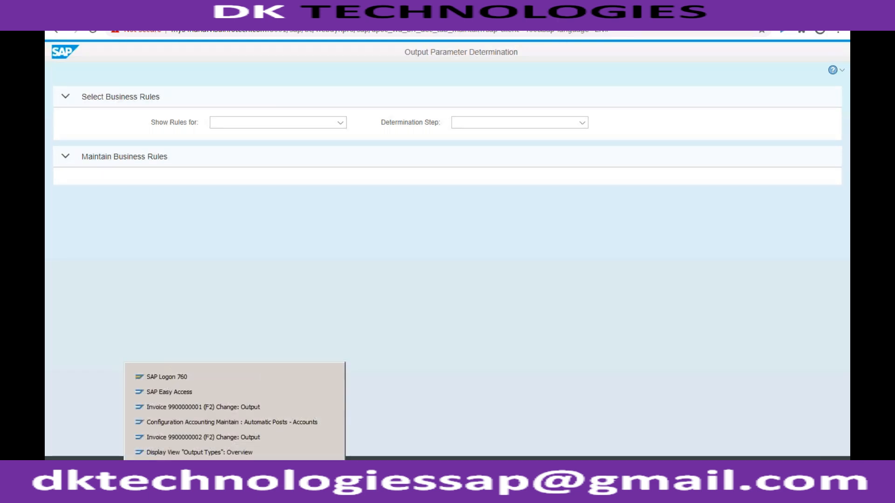
pyautogui.click(239, 423)
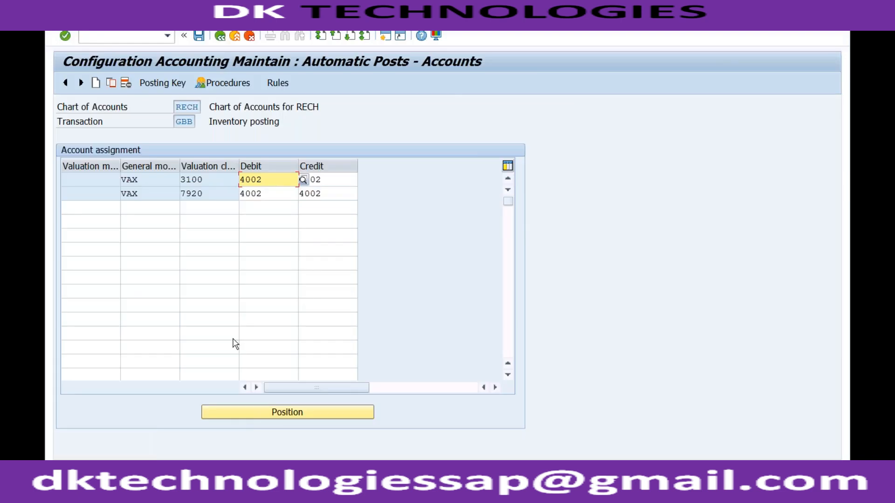
pyautogui.click(269, 193)
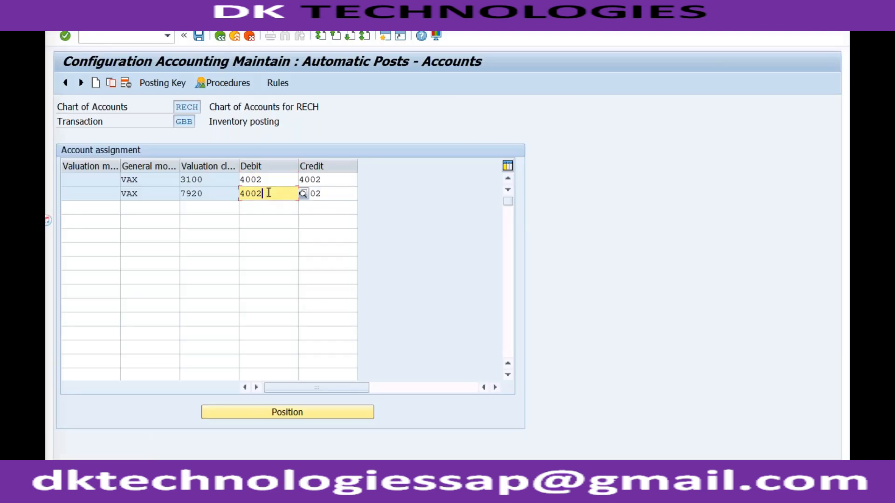